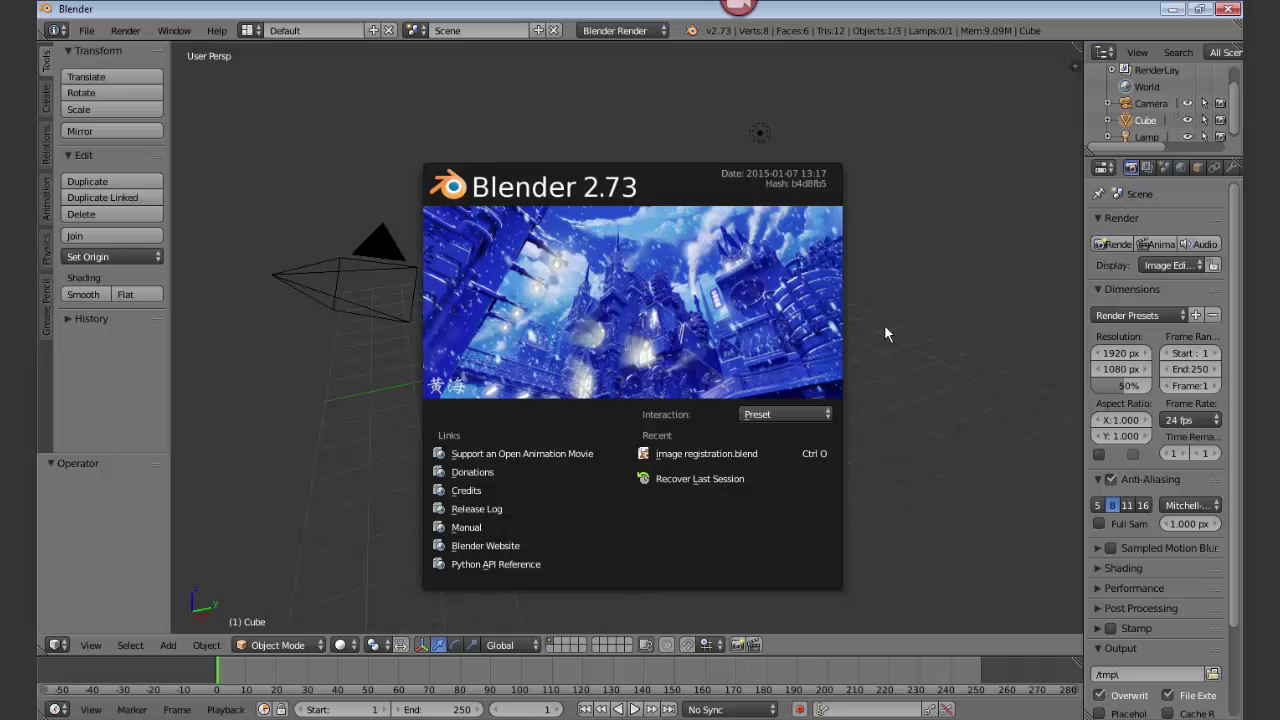
Dismiss the splash screen and delete the default cube from the scene.
click(786, 334)
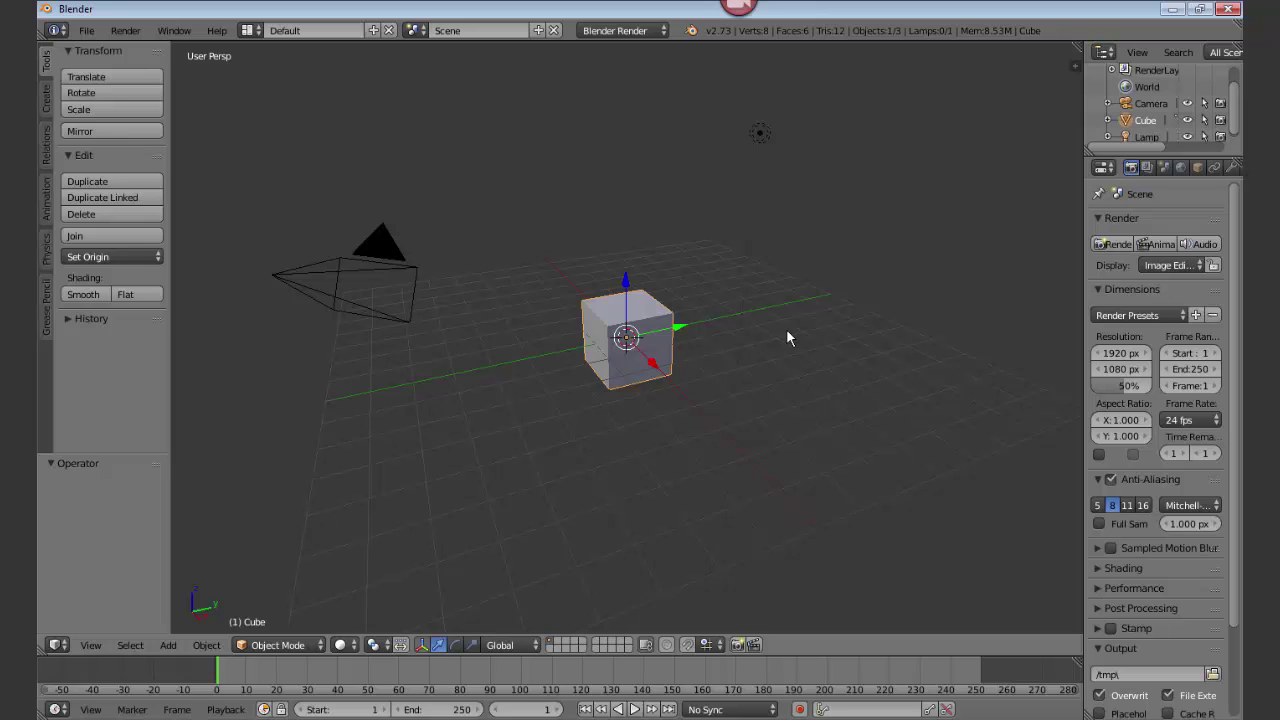
key(x)
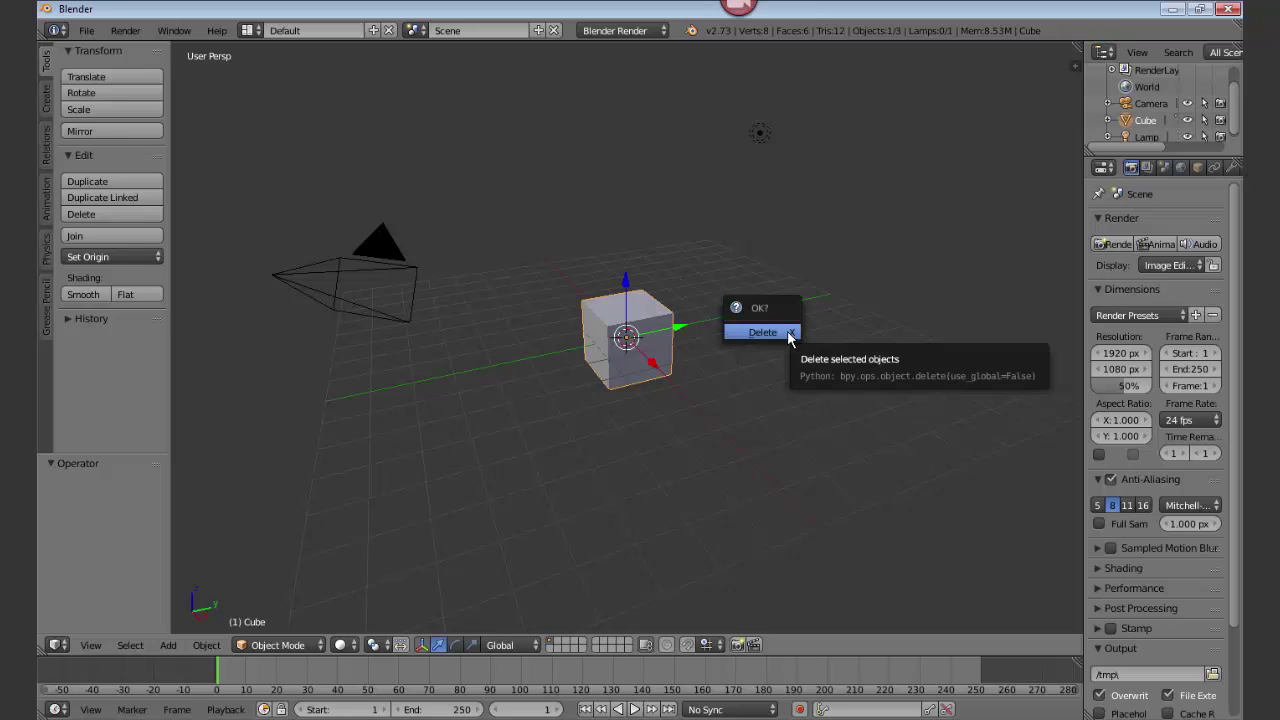
click(763, 332)
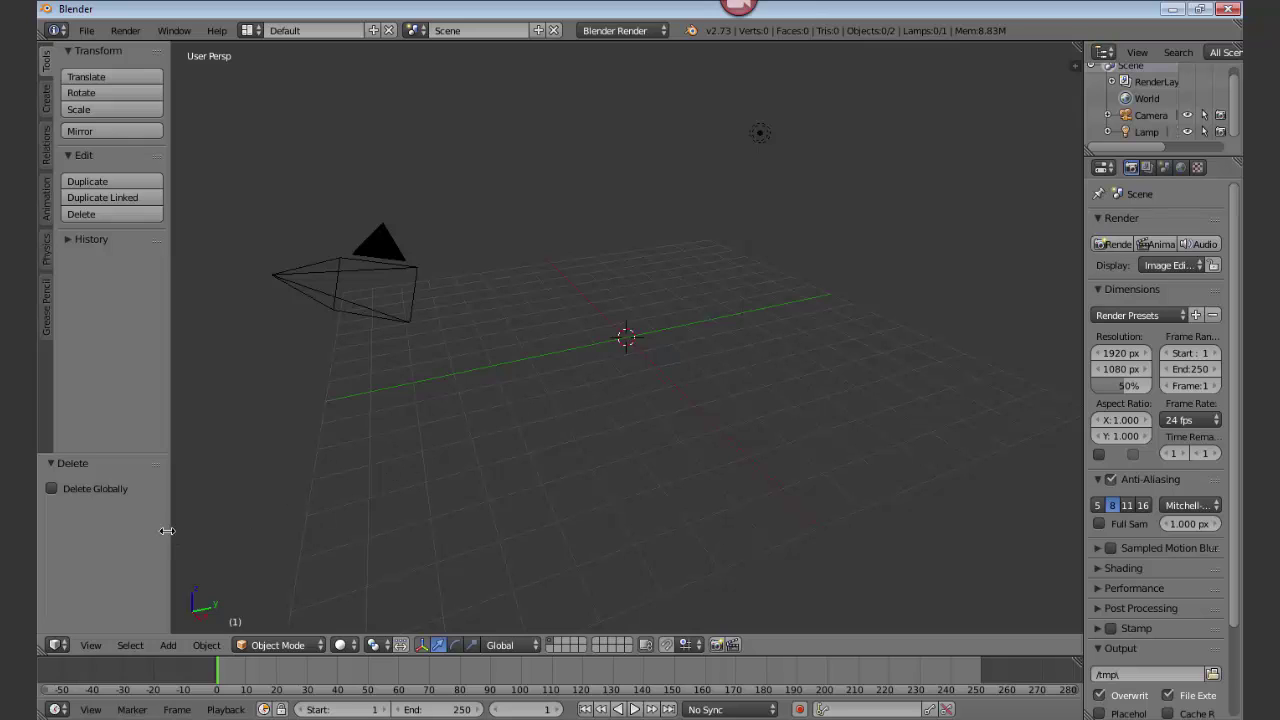
Change the 3D view to the Movie Clip Editor, open all the JPG images in C:\data as a clip and prefetch its frames.
click(54, 648)
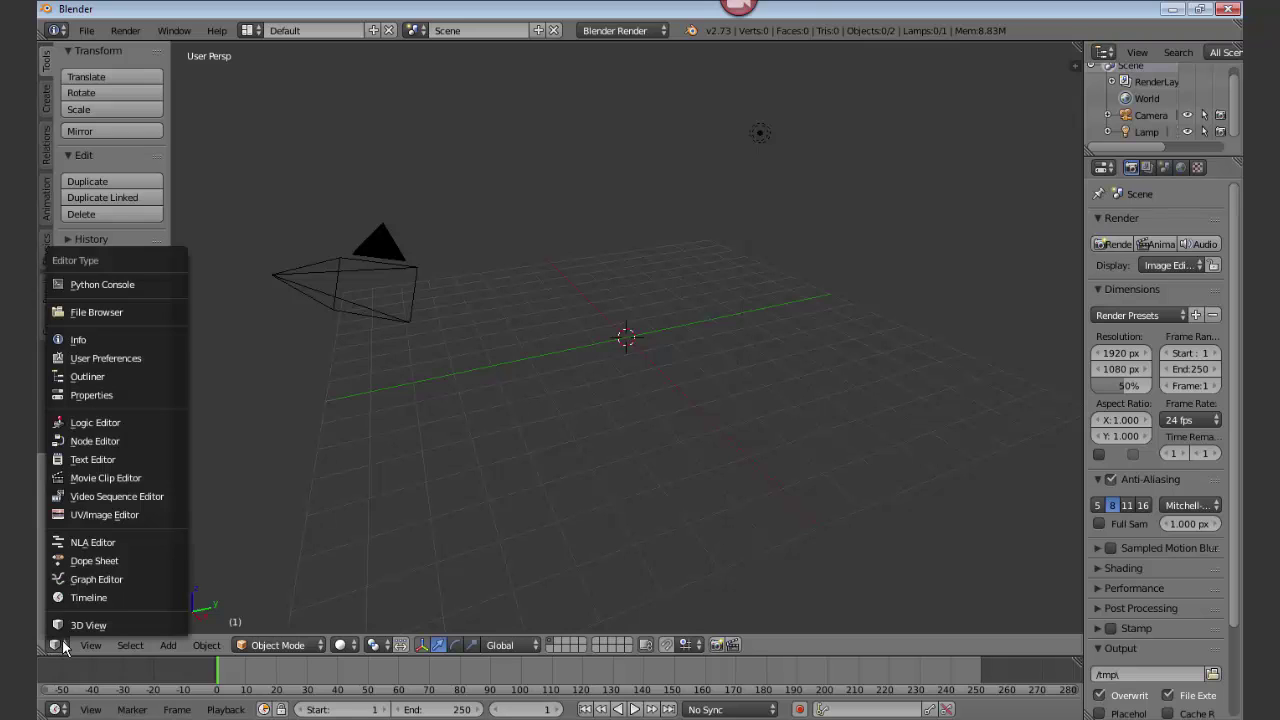
click(112, 479)
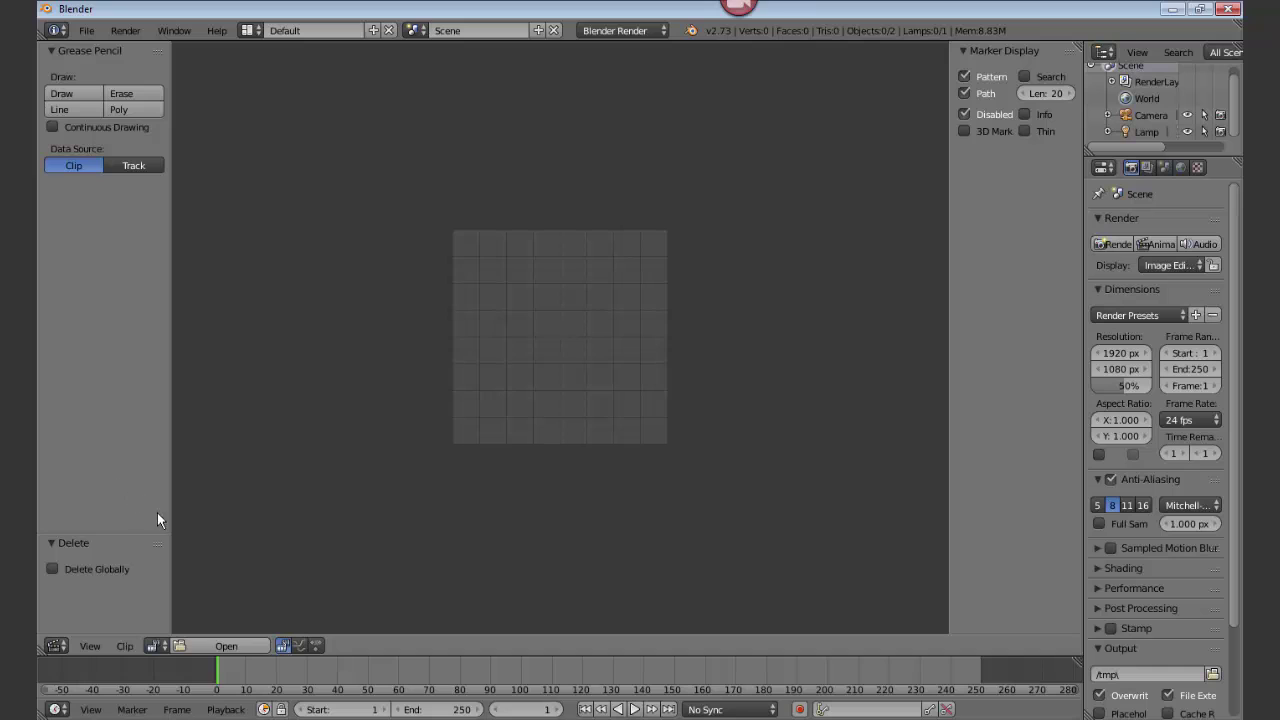
click(226, 646)
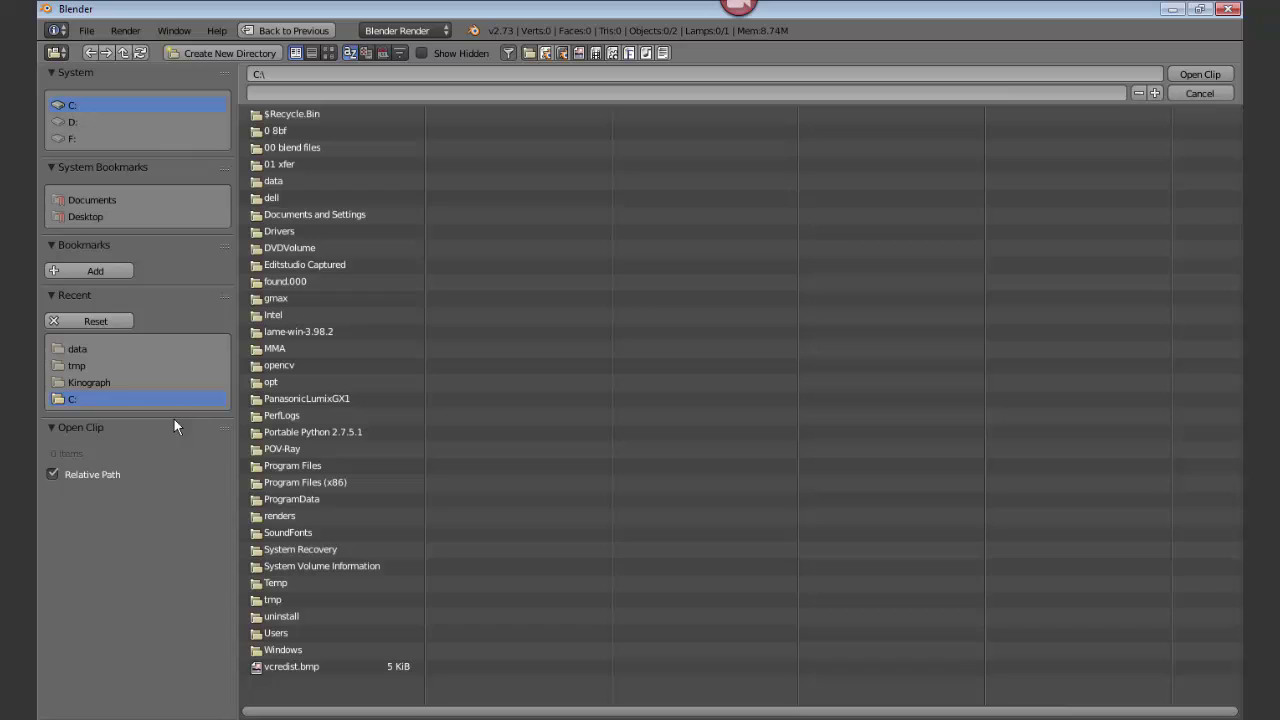
click(164, 346)
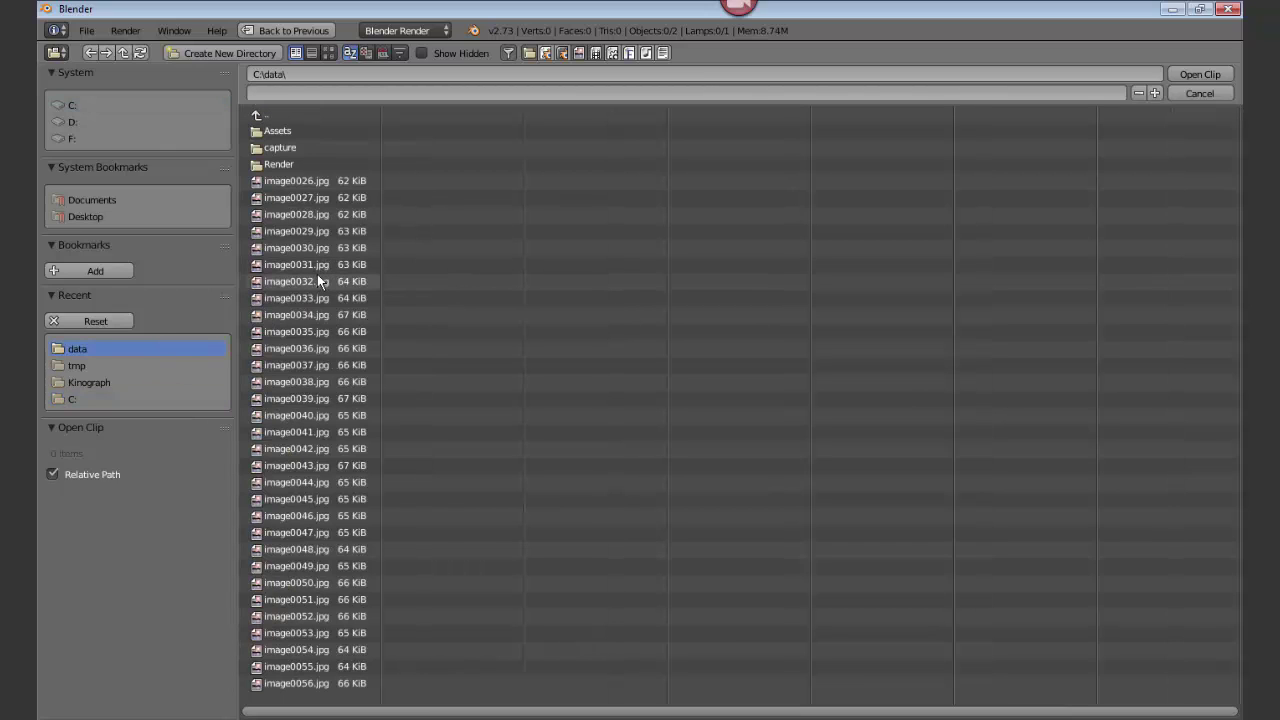
key(a)
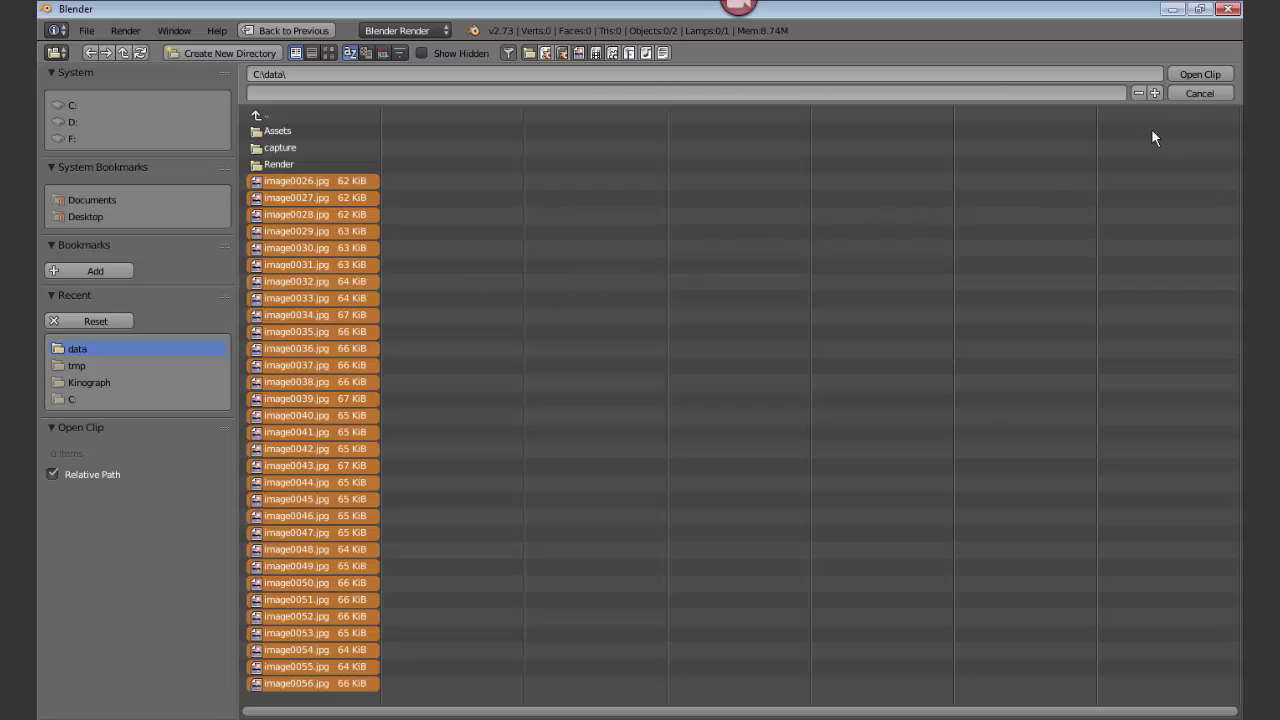
click(1190, 75)
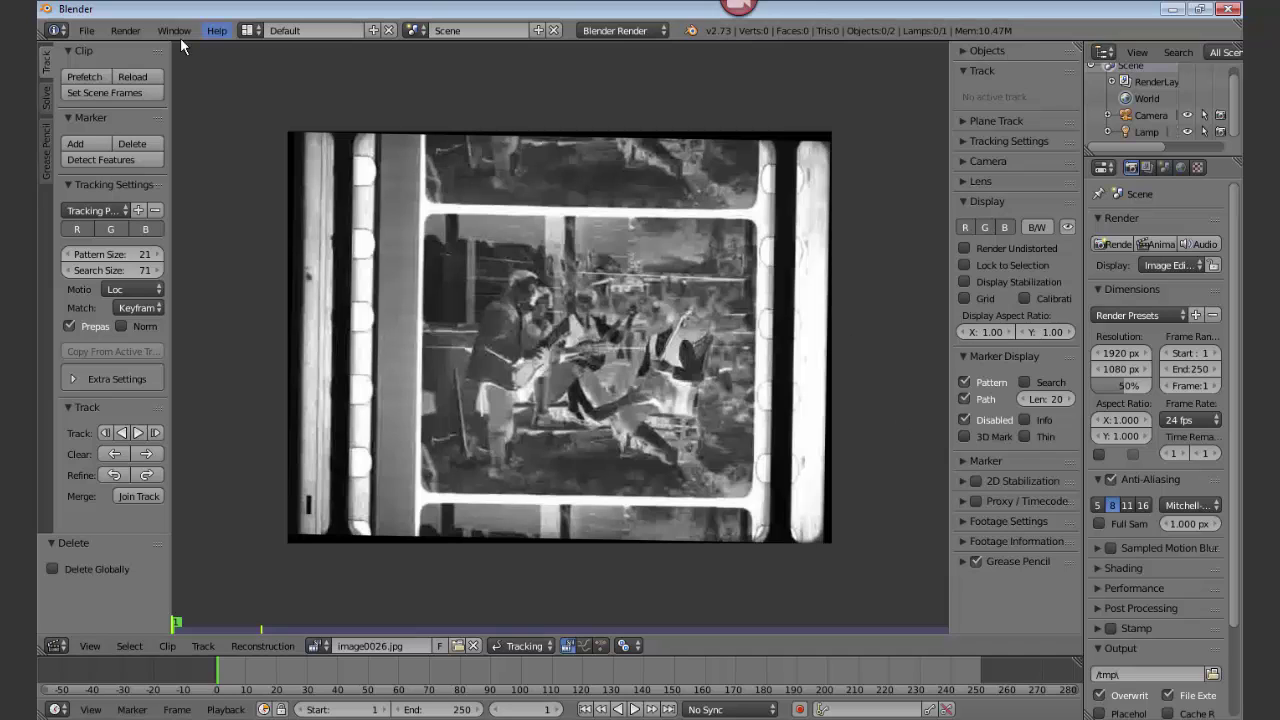
click(95, 77)
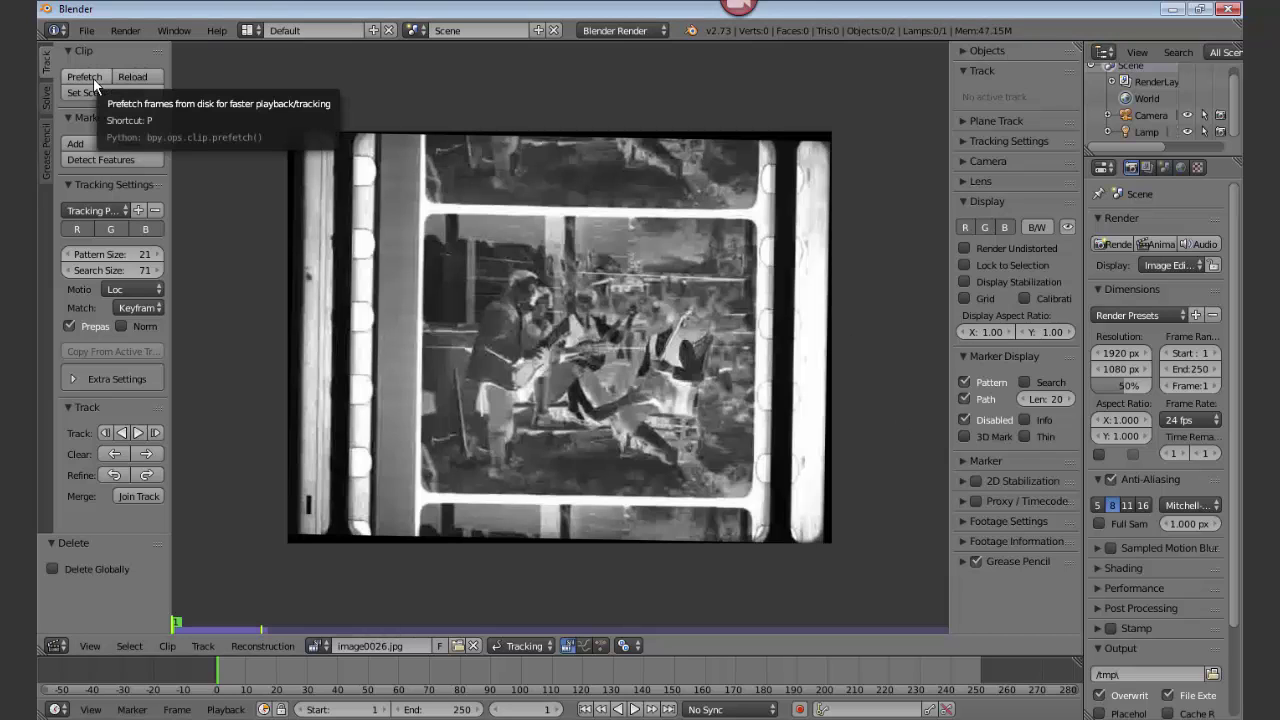
Set the scene's end frame to the clip's last frame, 31, and return to frame 1.
click(261, 630)
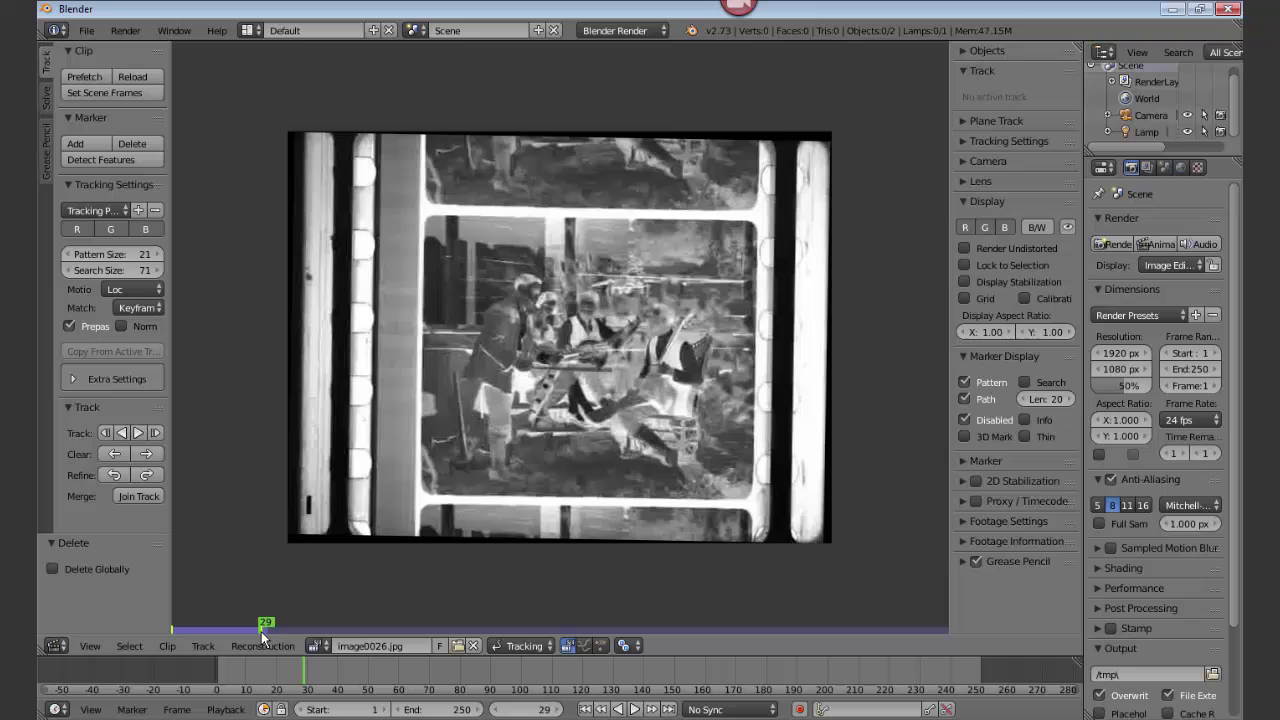
key(Right)
key(Right)
key(Right)
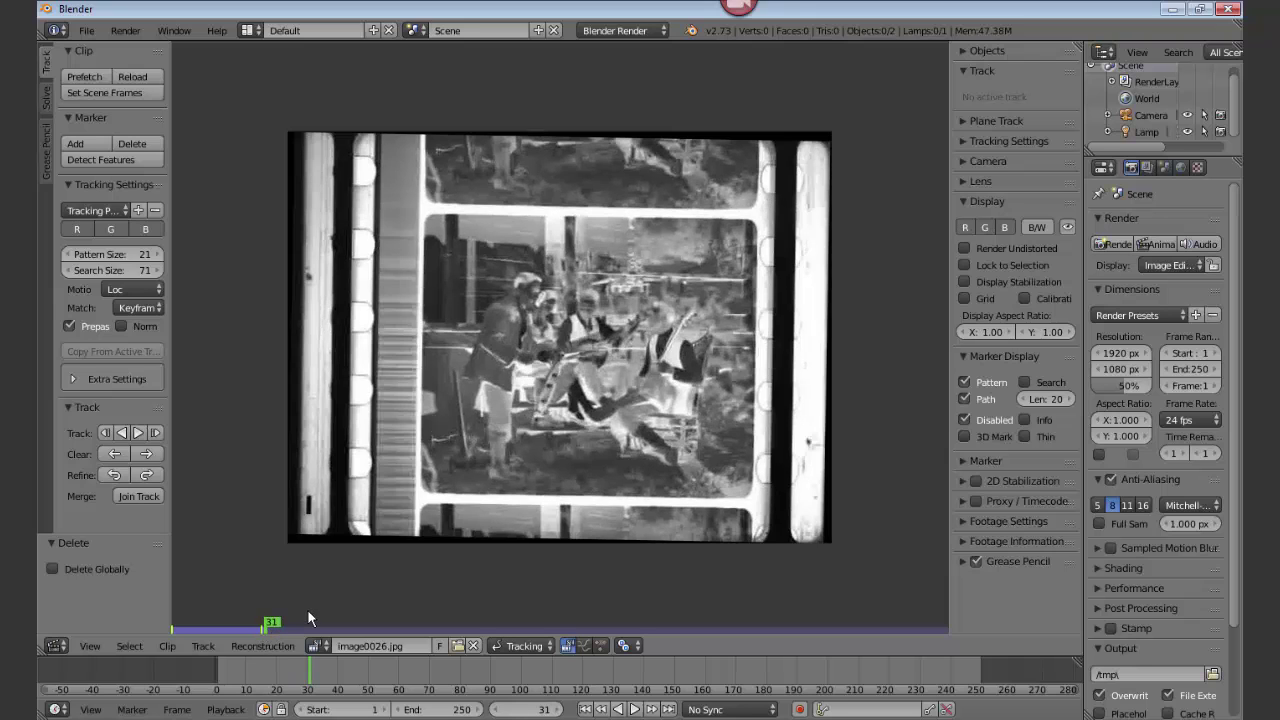
key(Left)
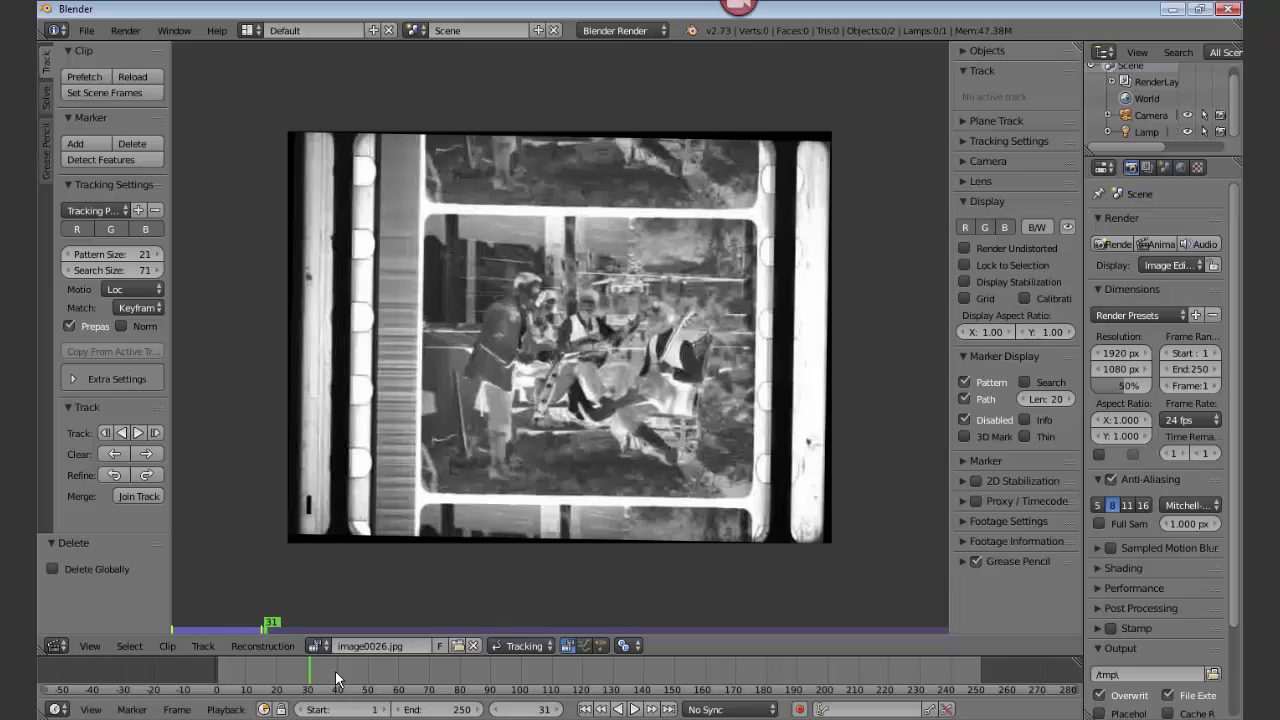
key(e)
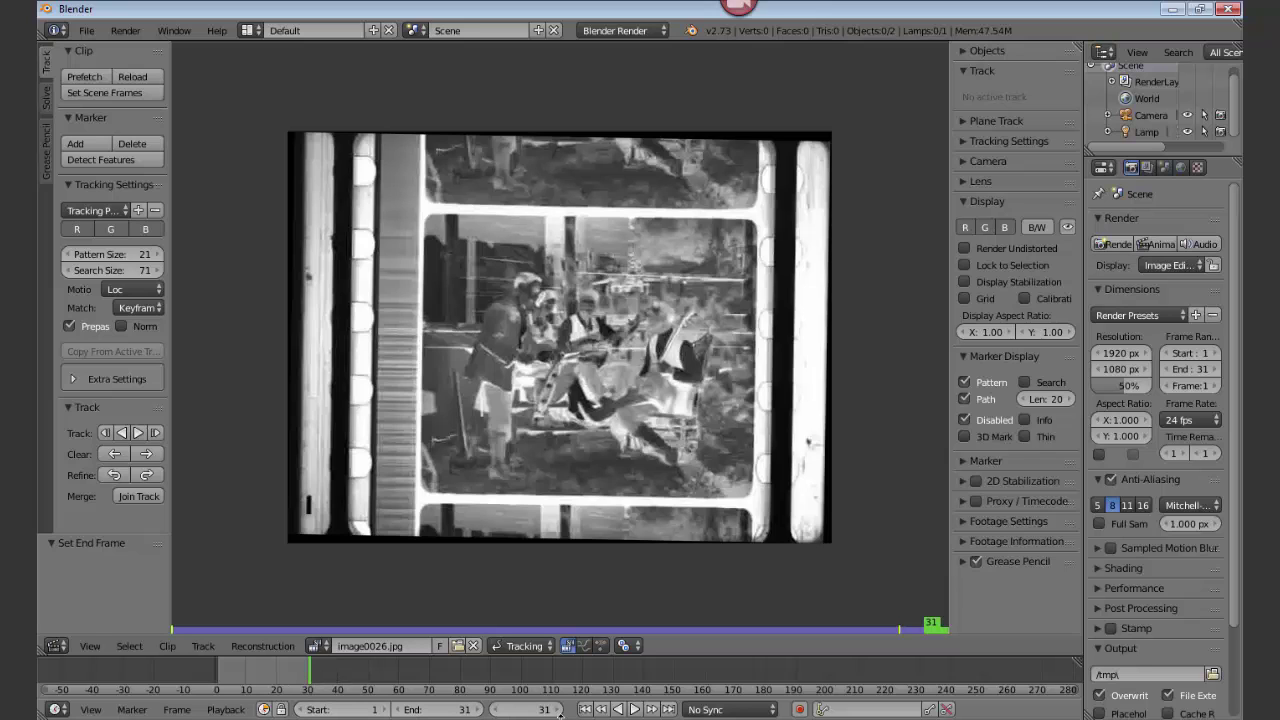
click(586, 709)
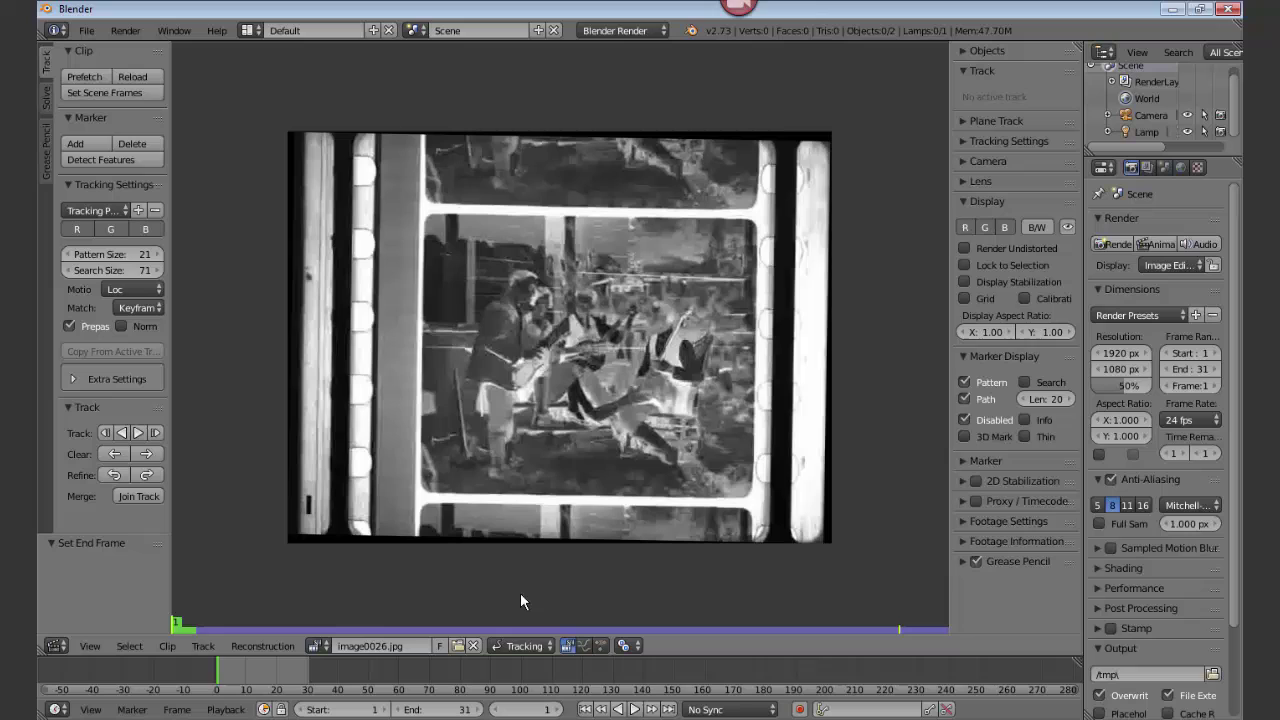
Add tracking markers on the upper-left and lower-right corners of the central film picture.
click(79, 147)
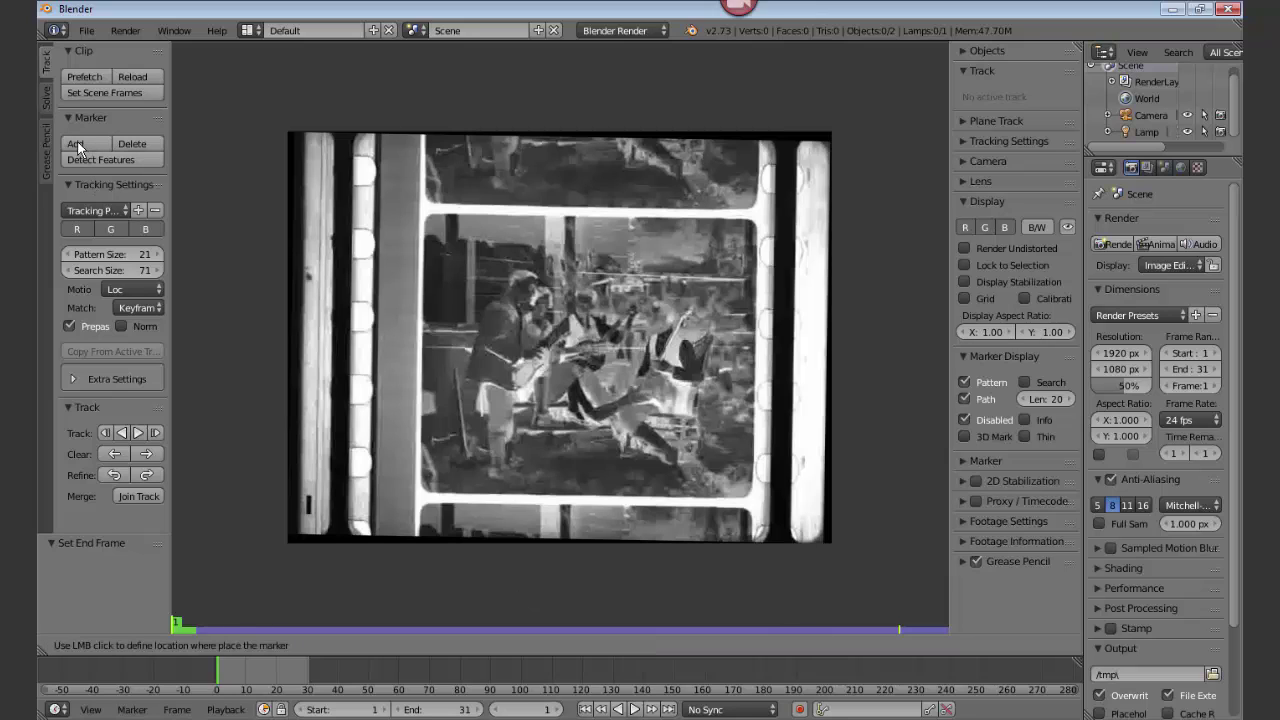
click(428, 220)
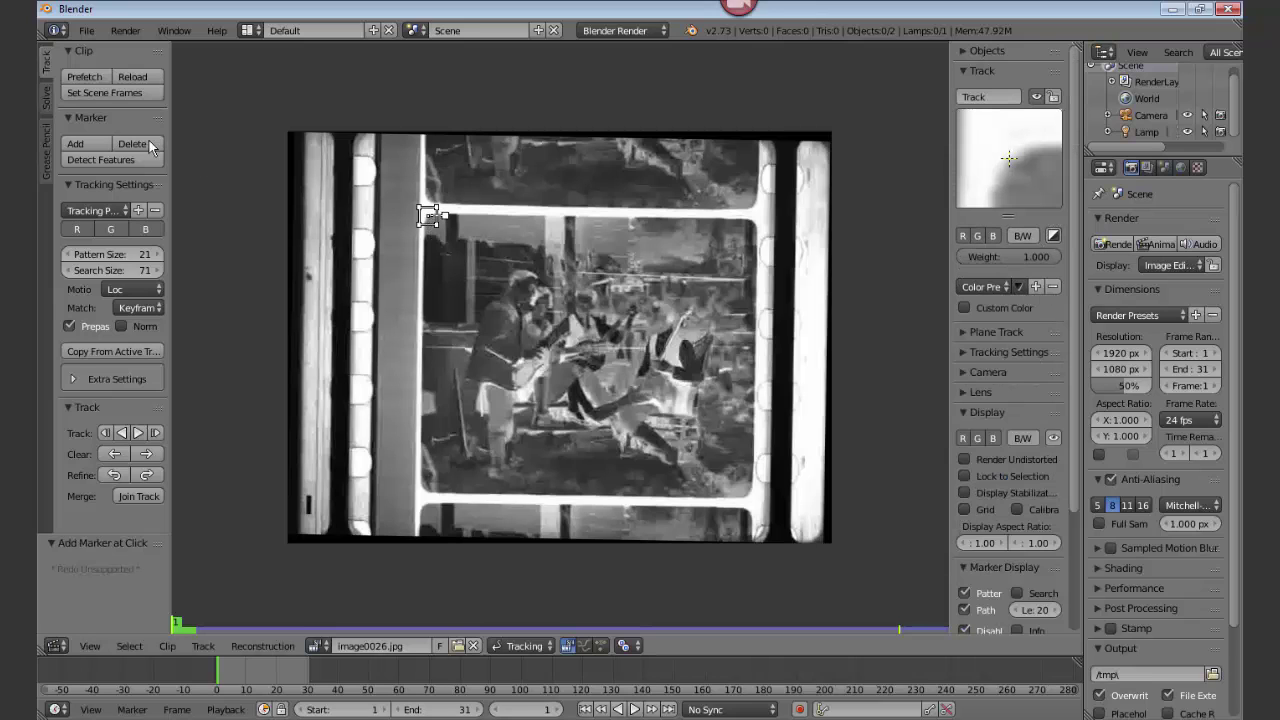
click(94, 145)
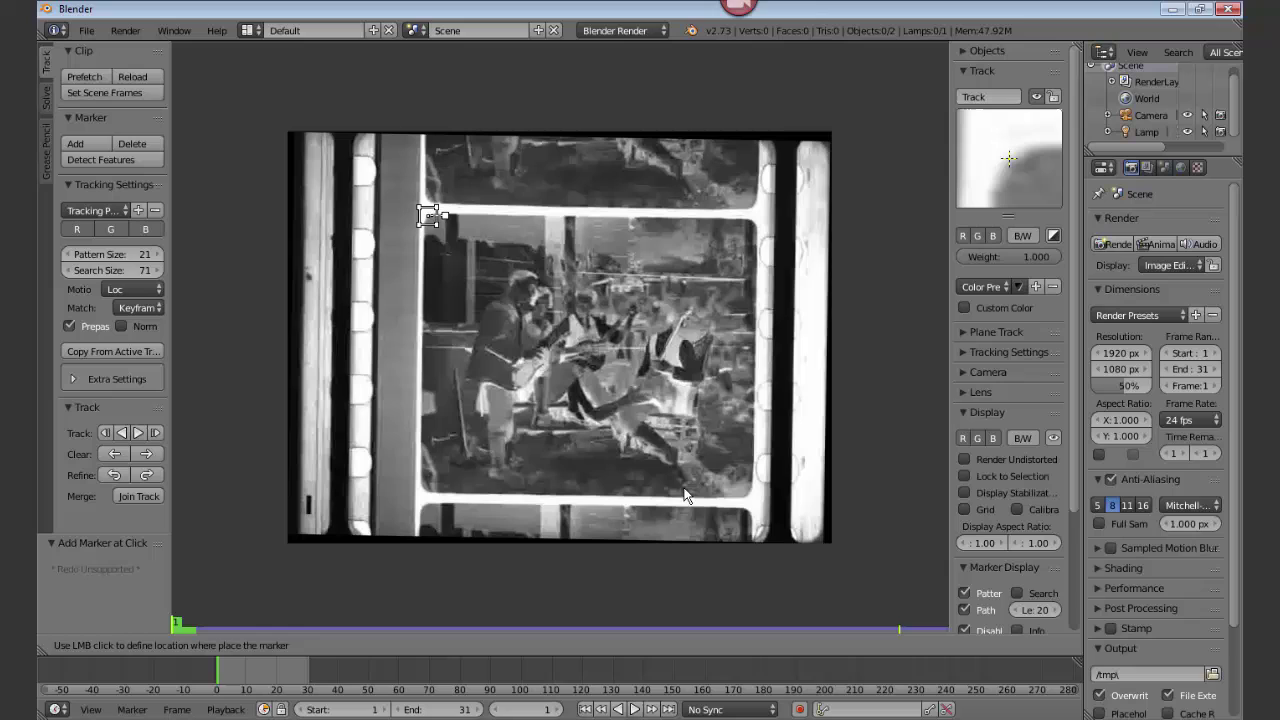
click(751, 494)
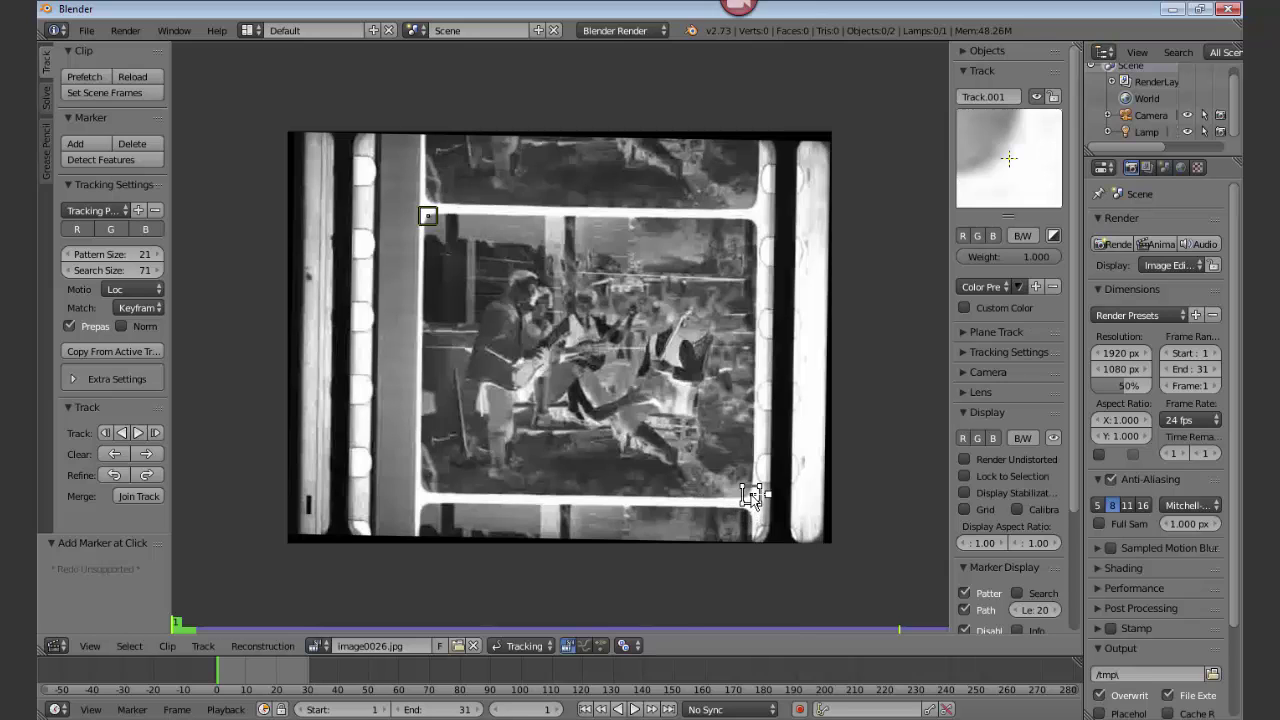
Select both markers with the upper-left one active and set its pattern match to Previous frame.
shift+click(427, 220)
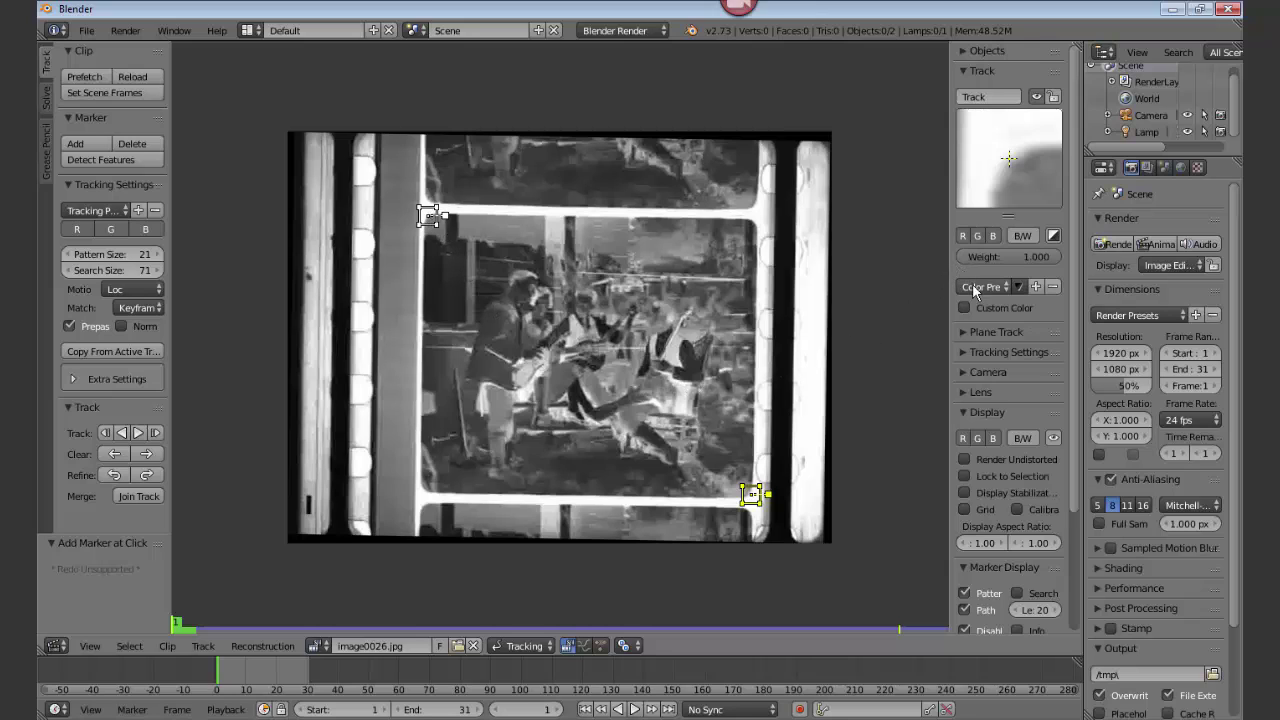
click(961, 351)
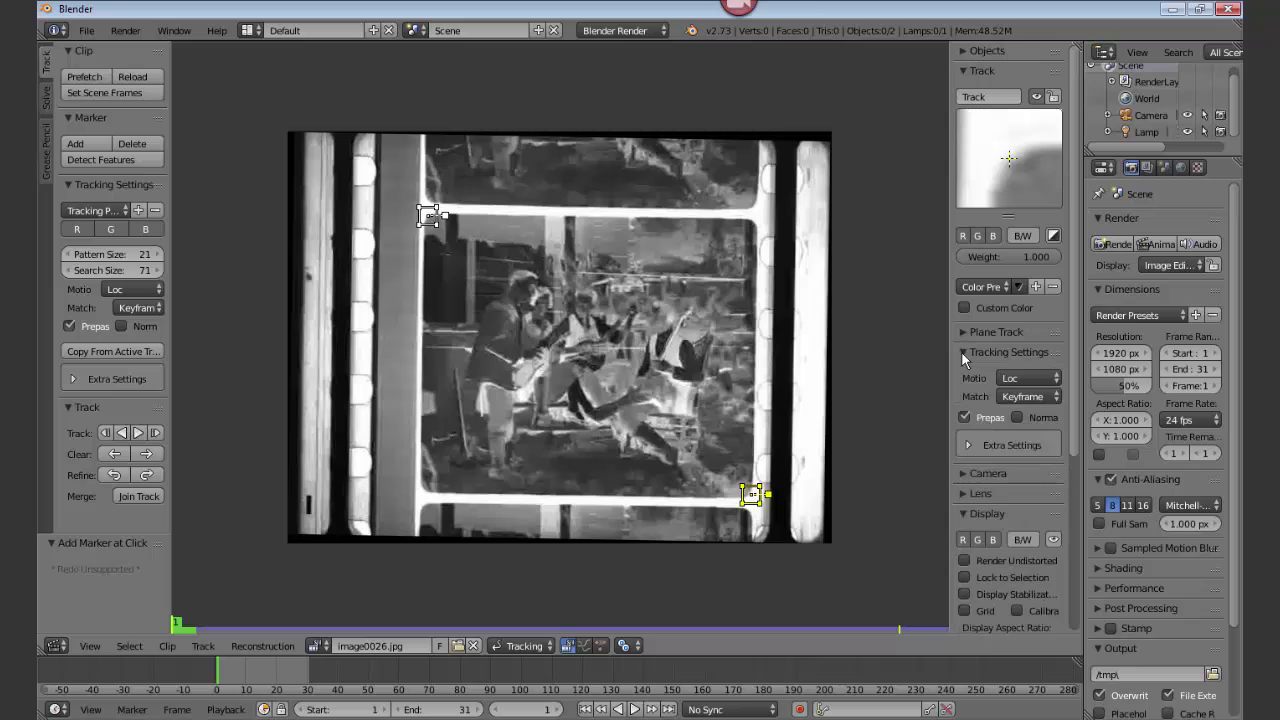
click(1034, 395)
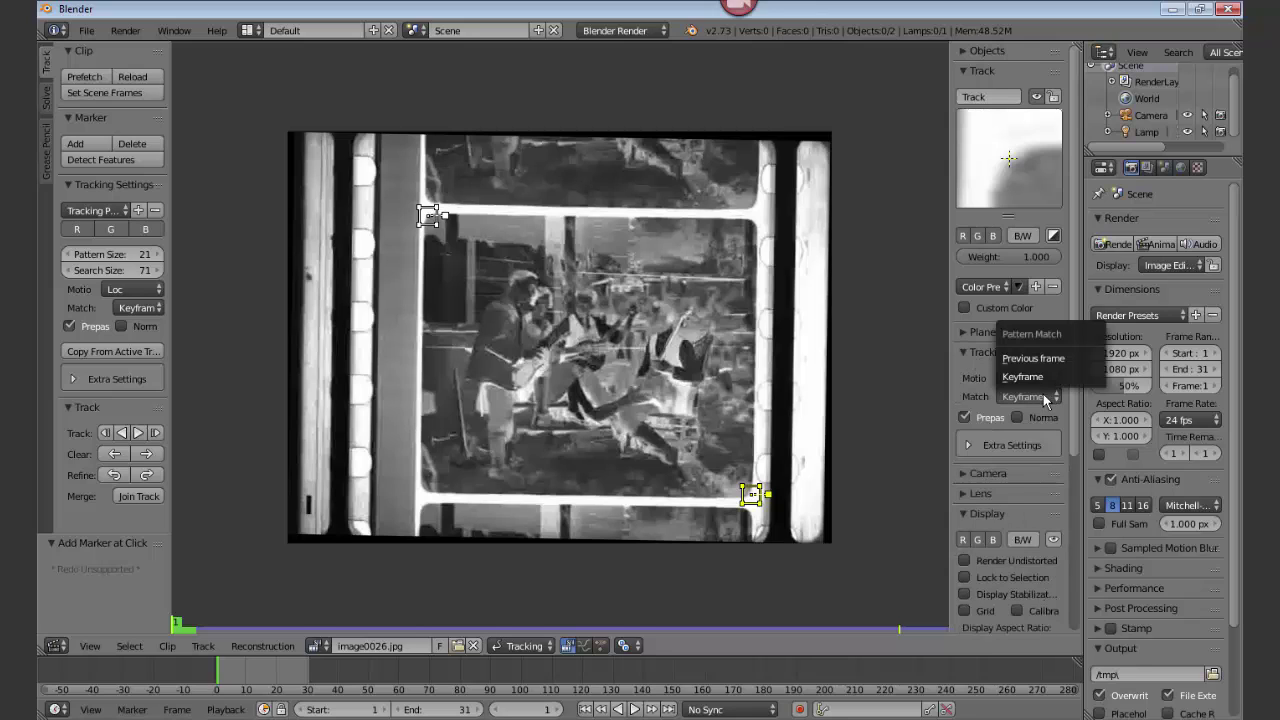
click(1035, 360)
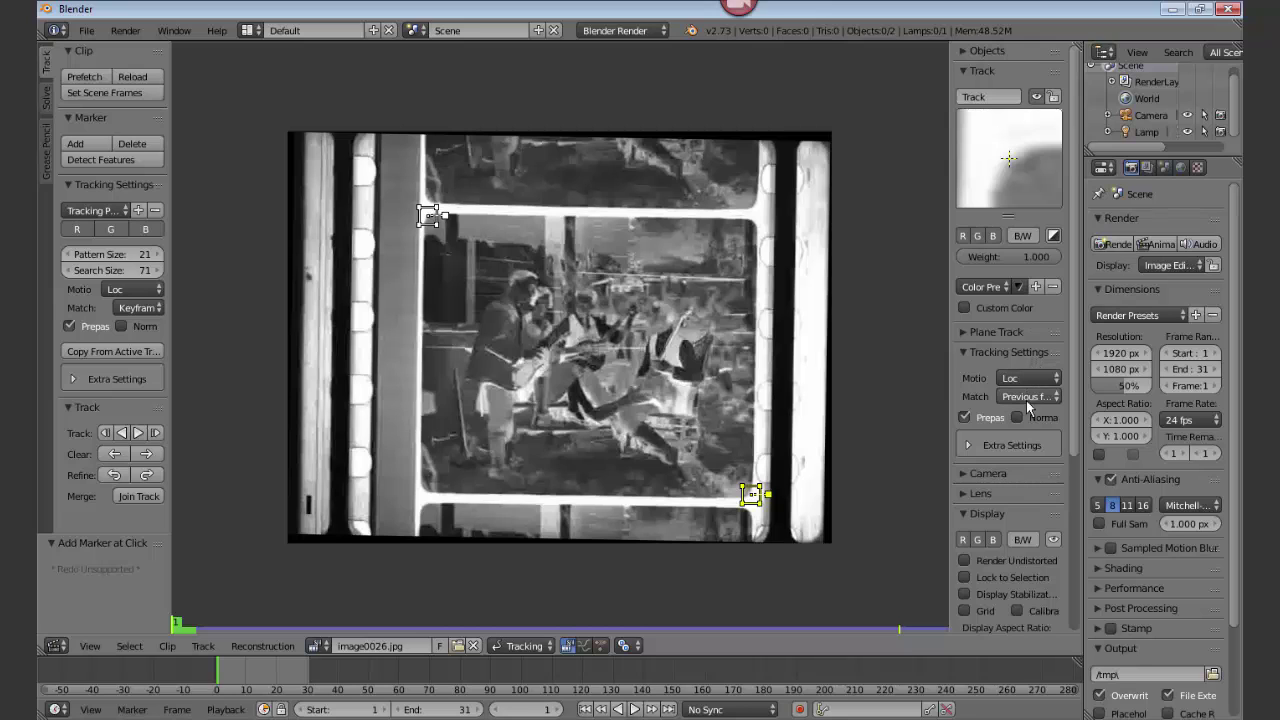
Enable Display Stabilization for the clip and show the search areas of the markers.
scroll(1023, 455, down, 3)
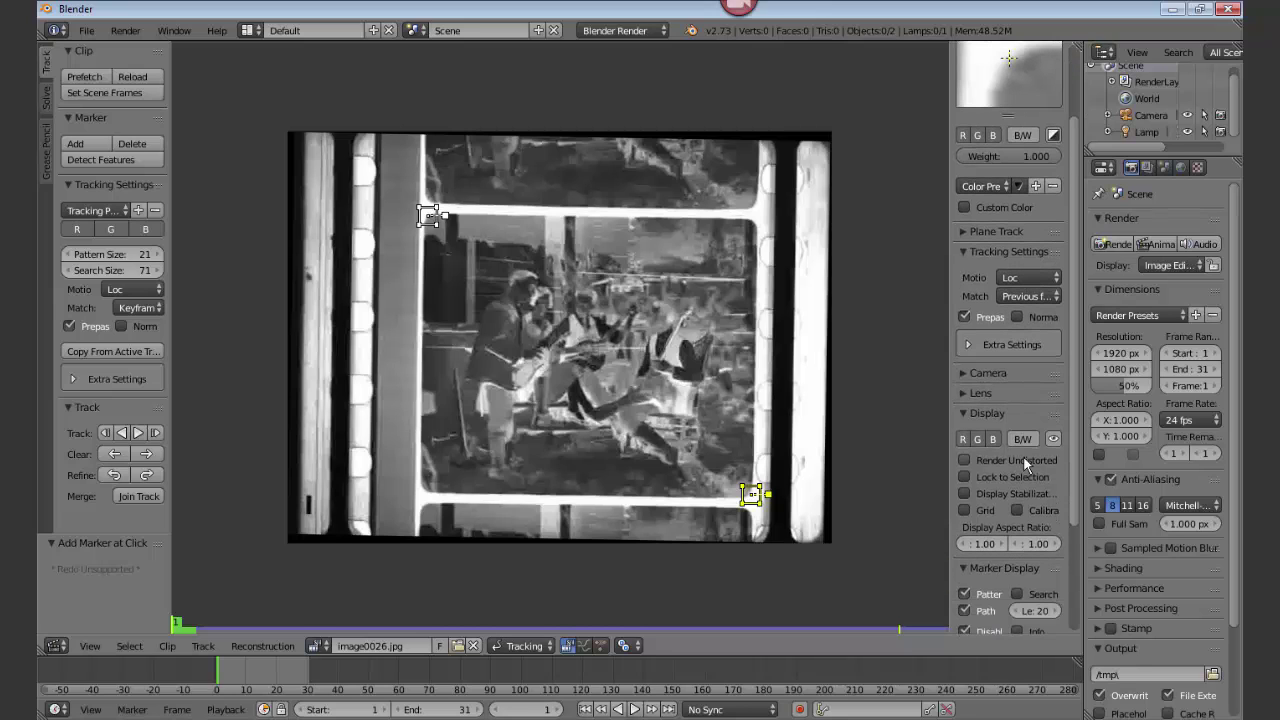
scroll(1023, 460, down, 2)
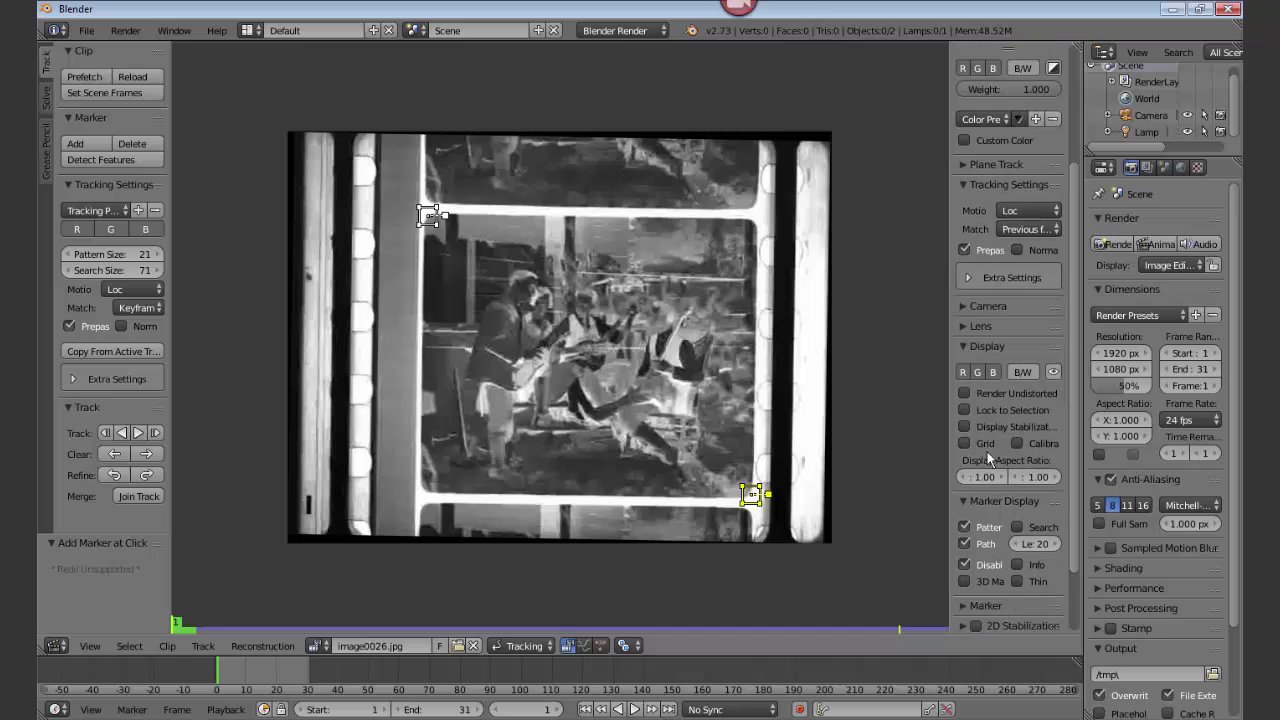
click(964, 426)
scroll(962, 424, down, 1)
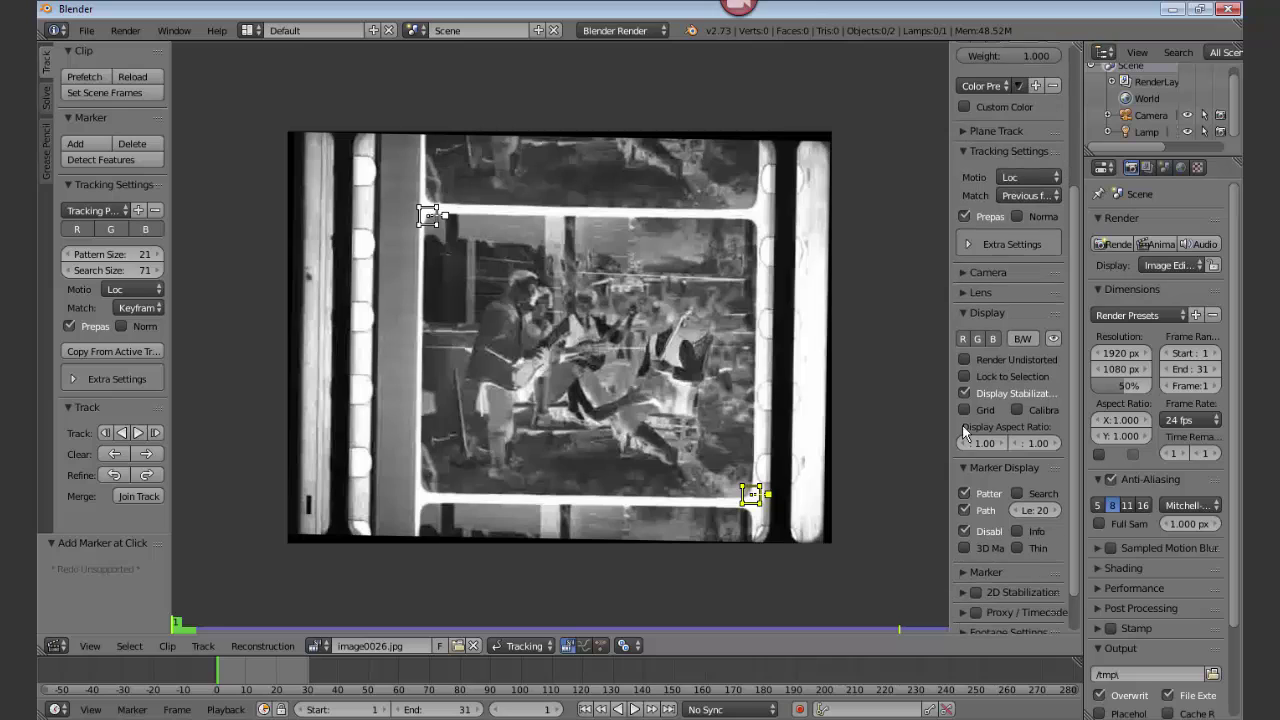
click(1017, 494)
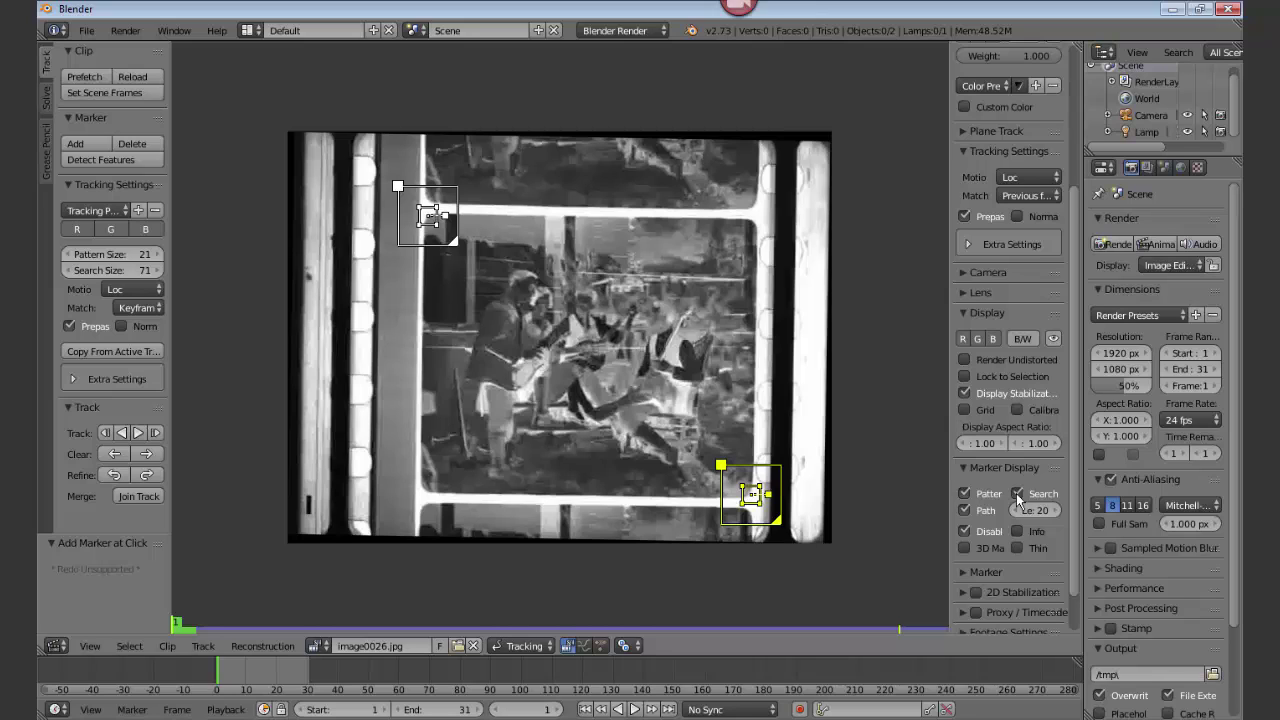
Enable 2D Stabilization and add both selected tracks to its stabilization list.
scroll(1018, 498, down, 2)
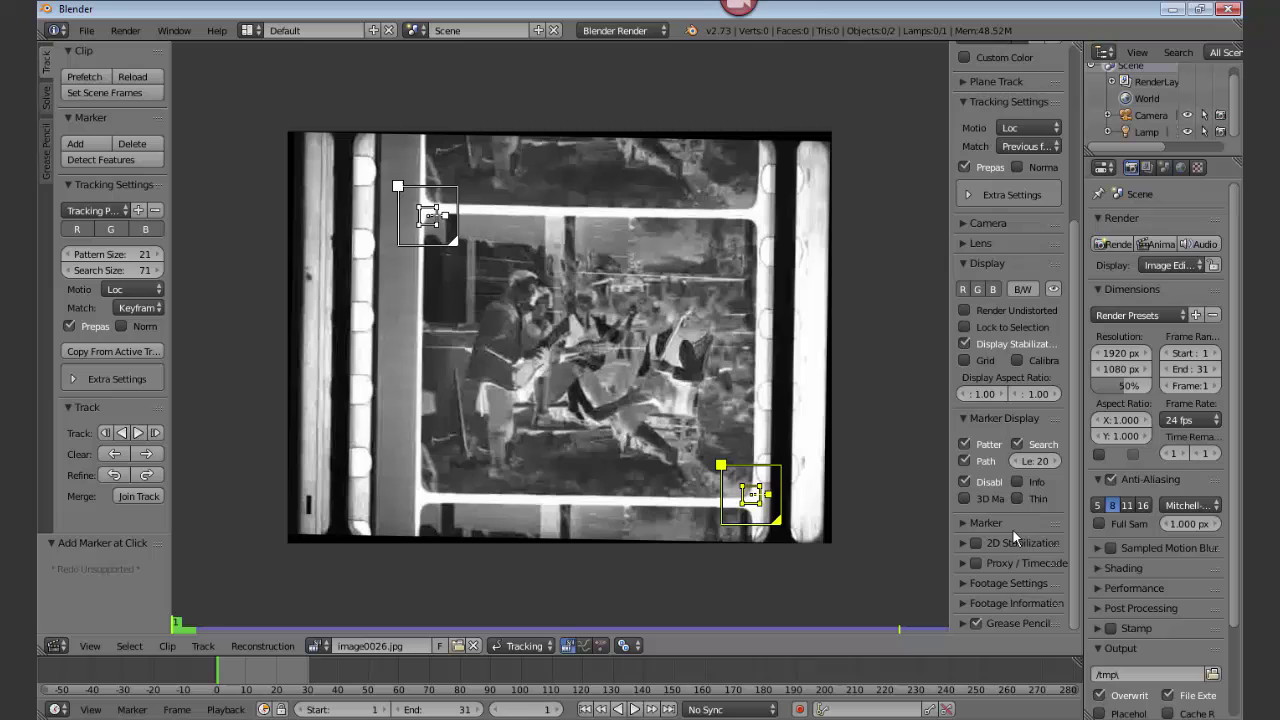
click(977, 544)
click(964, 544)
scroll(966, 548, down, 3)
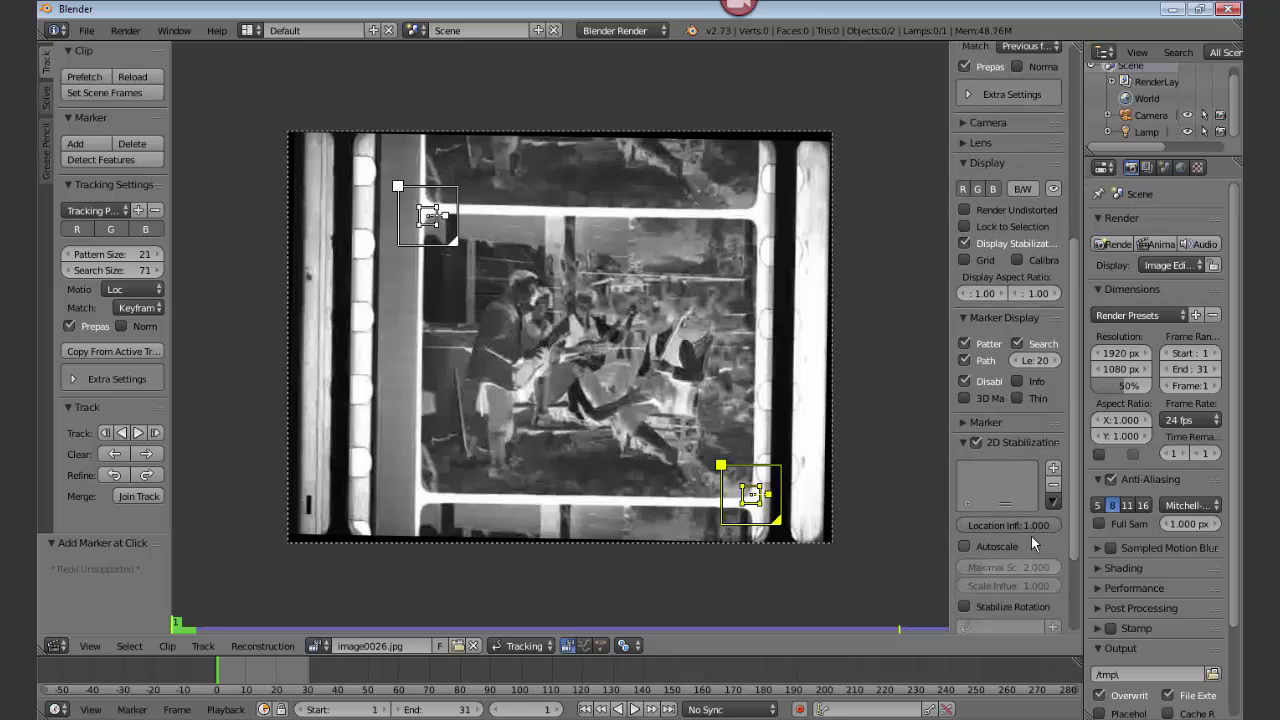
click(1053, 469)
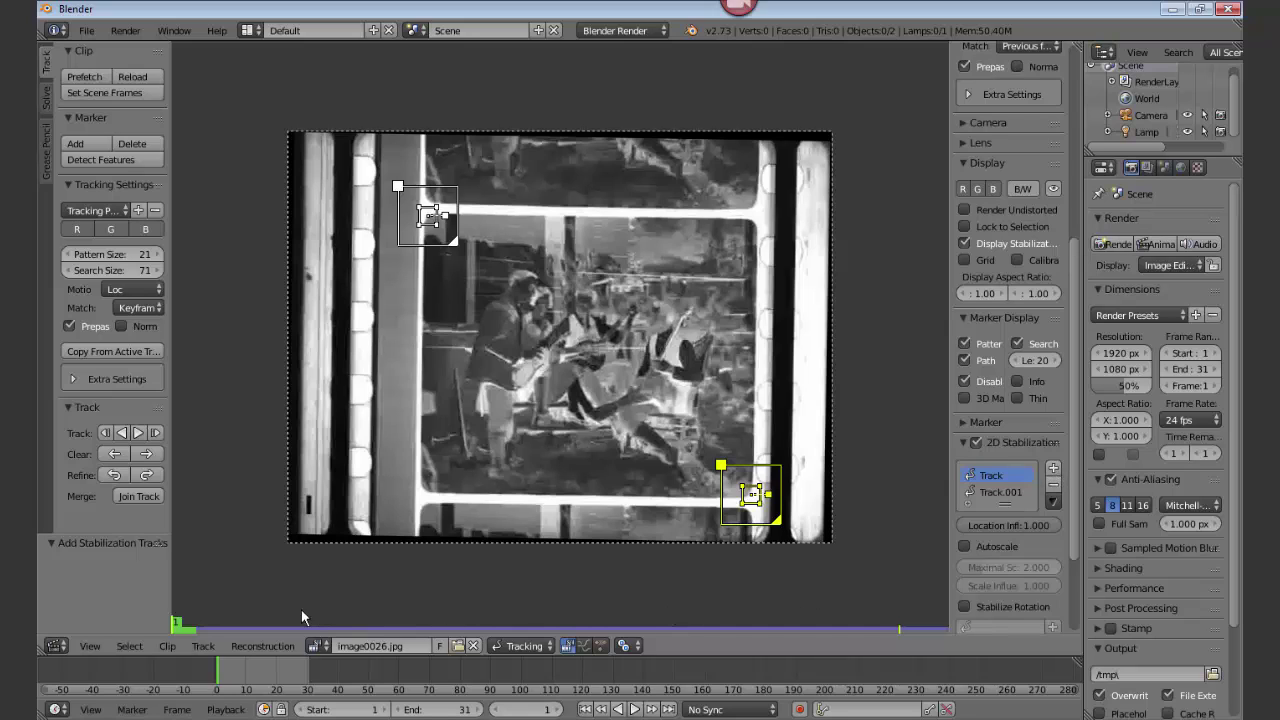
Track both markers forward through the clip and play back the stabilized footage.
click(139, 433)
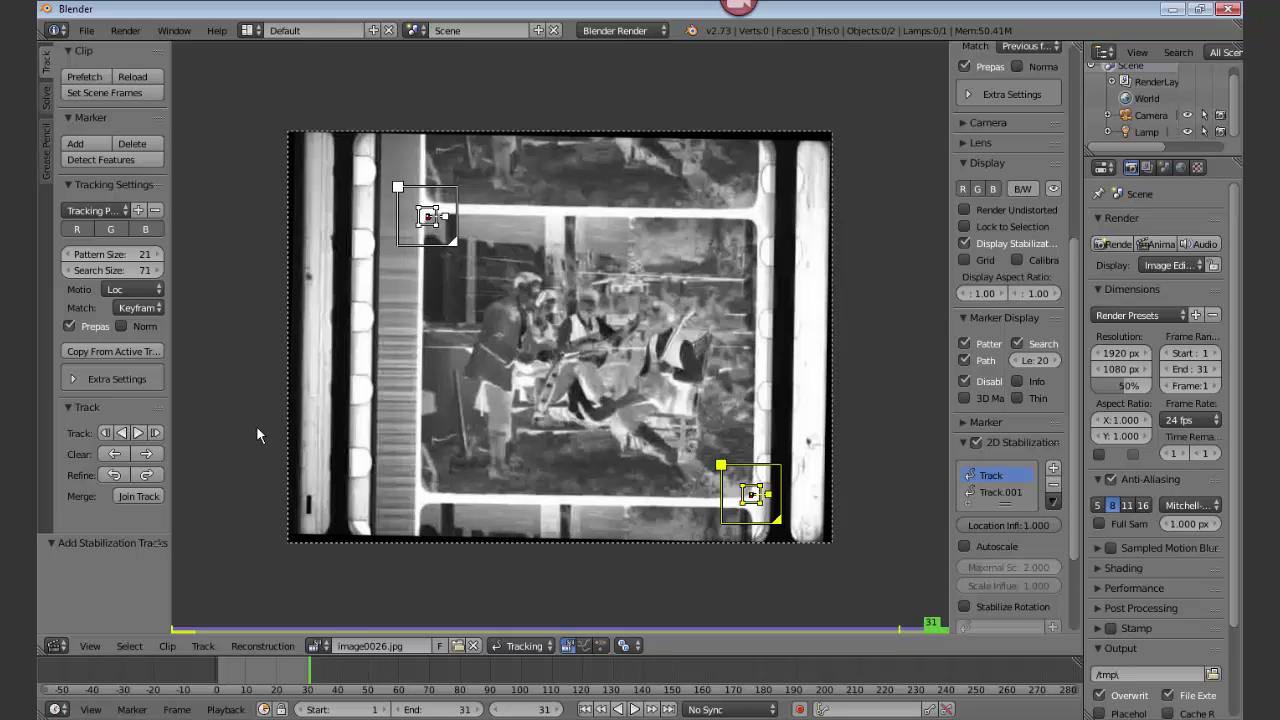
key(alt+a)
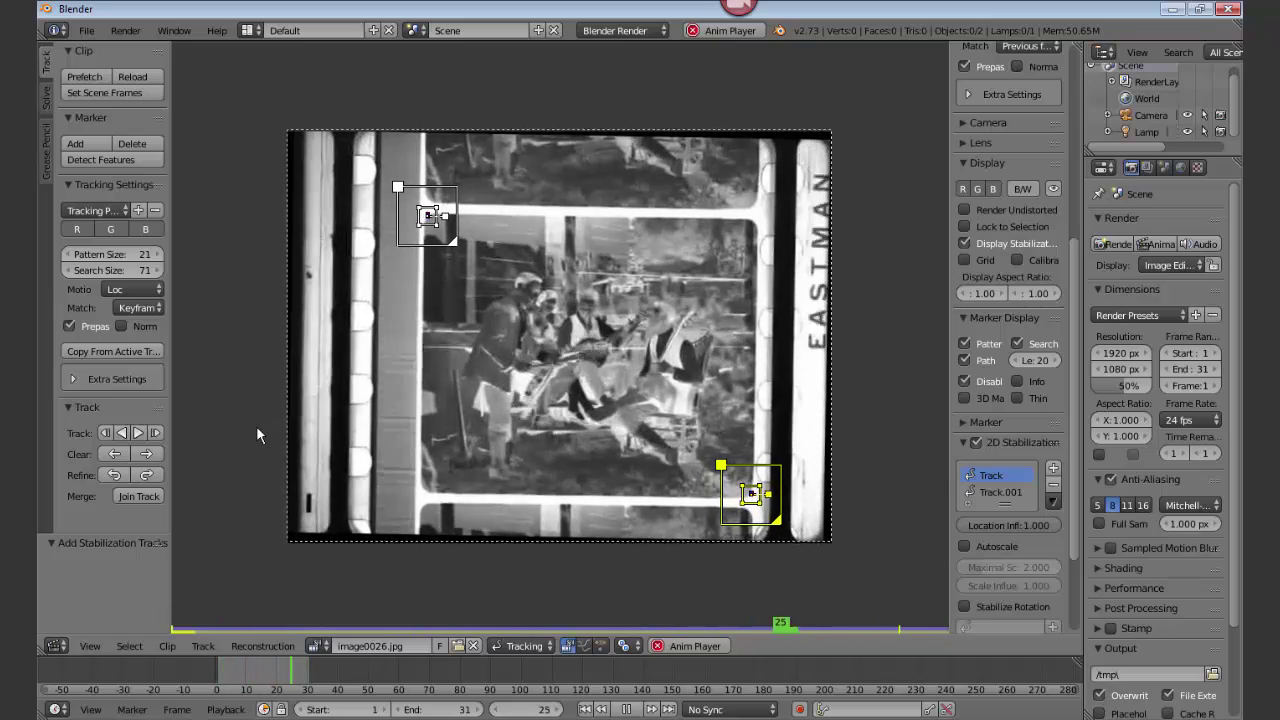
key(alt+a)
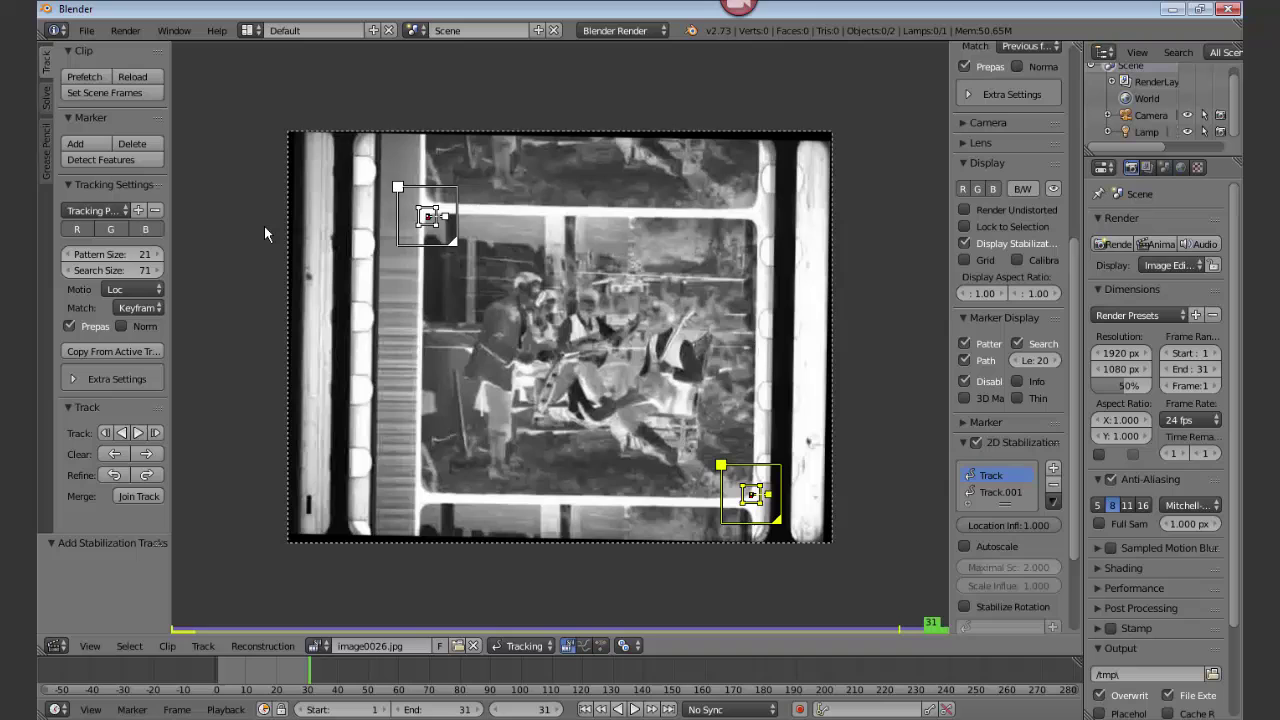
Switch the screen layout from Default to Compositing.
click(248, 33)
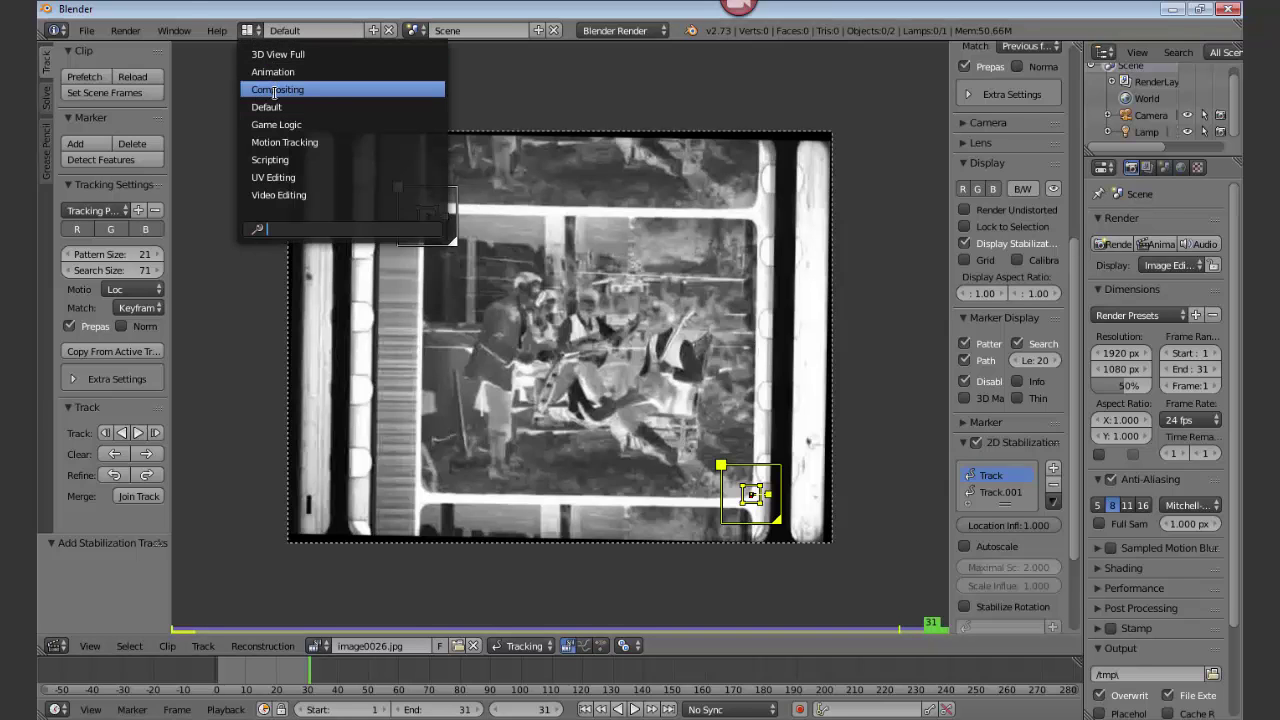
click(274, 92)
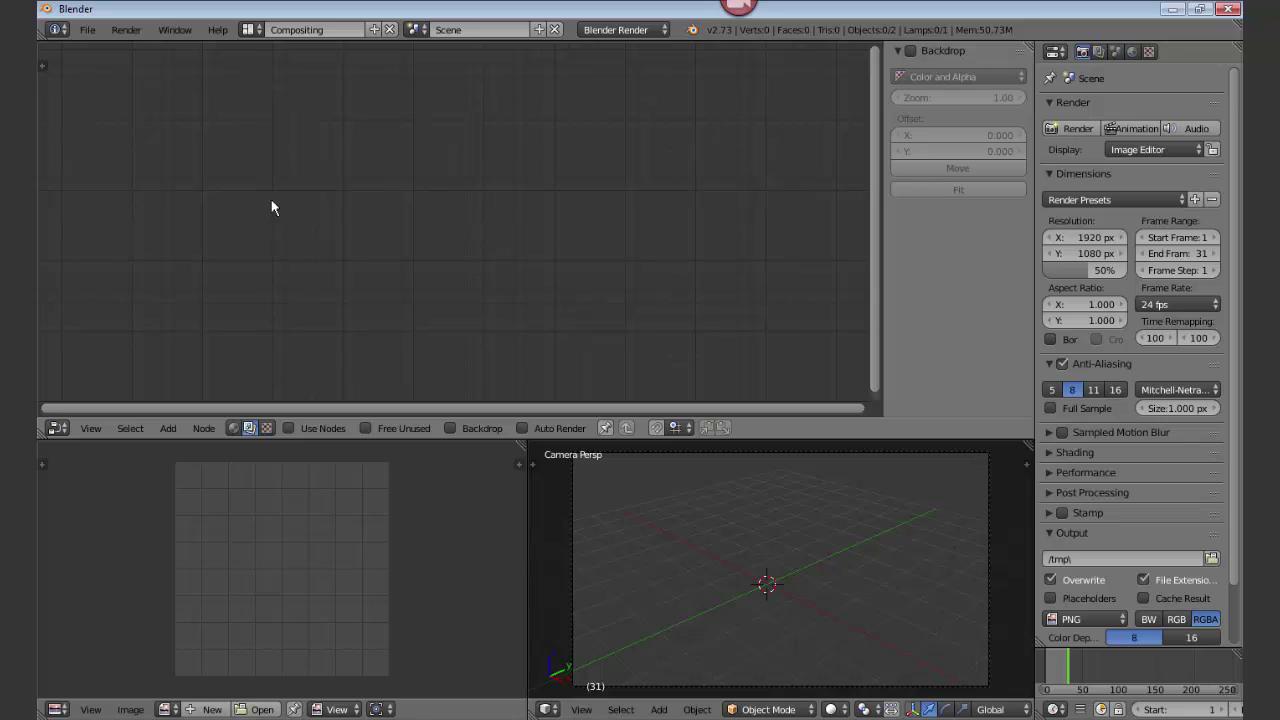
Enable compositing nodes for the scene and delete the default Render Layers node.
click(289, 429)
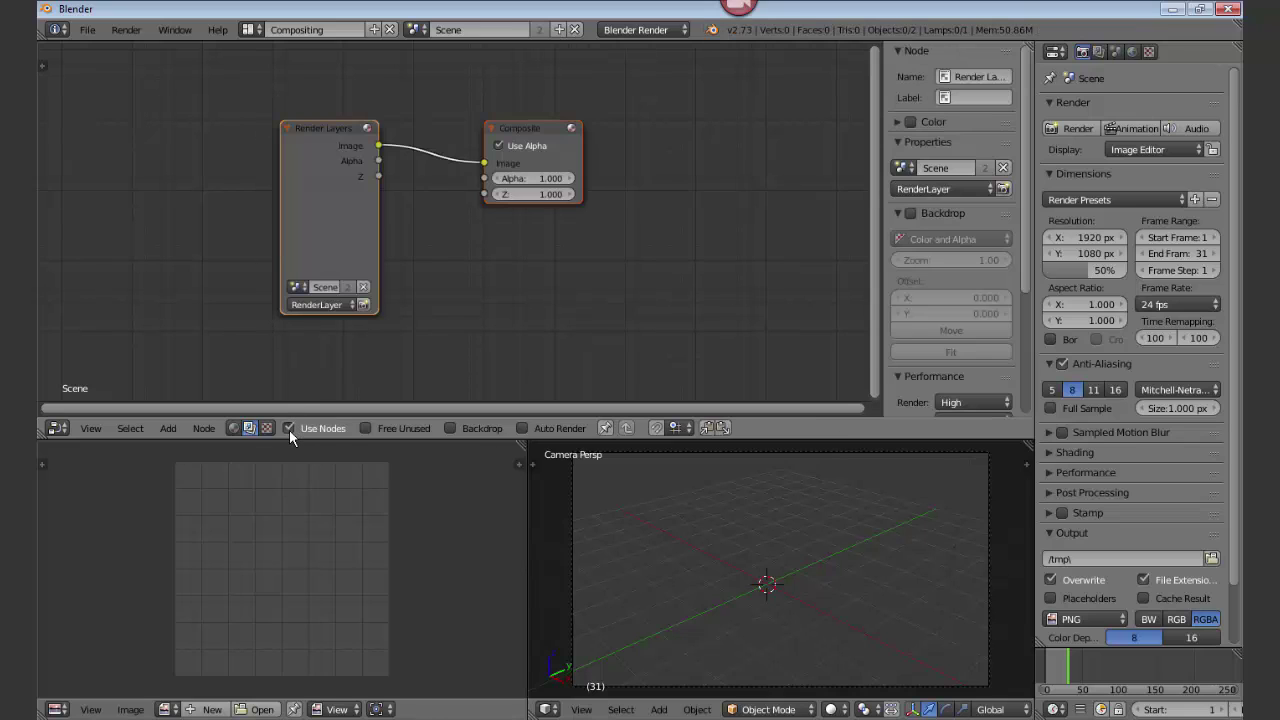
click(329, 203)
key(x)
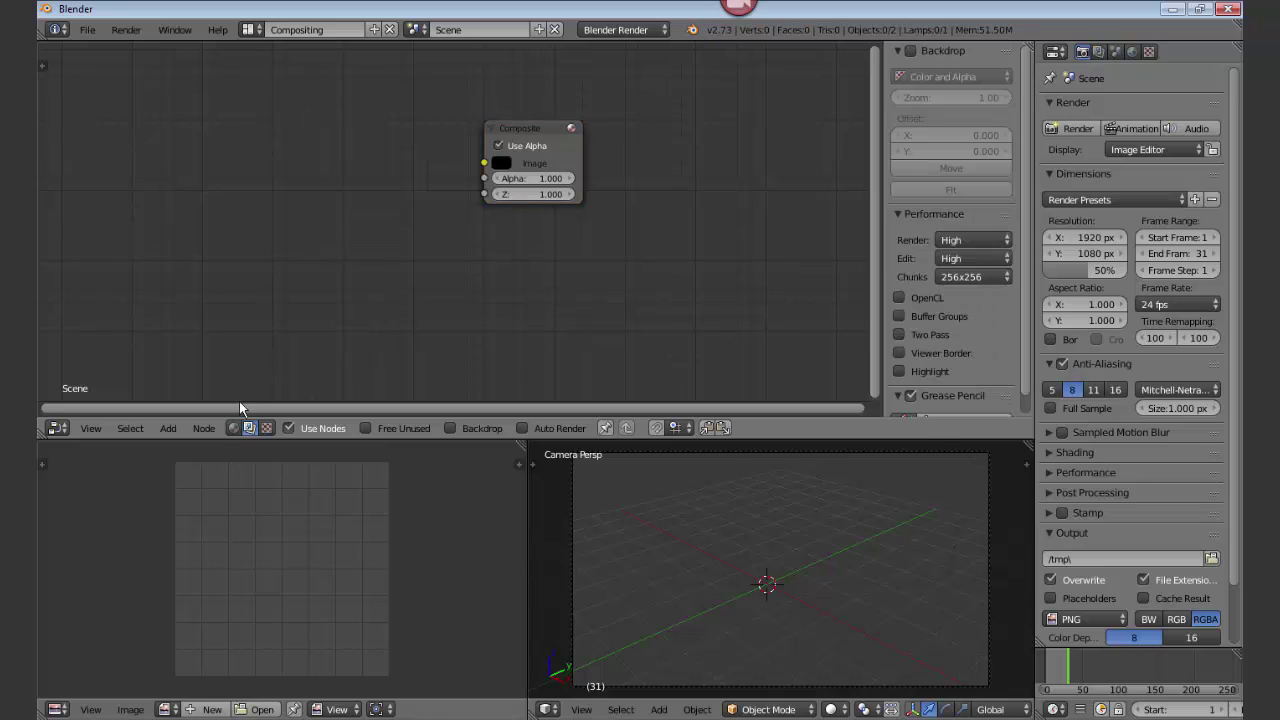
Add an Image input node left of the Composite node and load image0026.jpg through image0056.jpg from C:\data into it.
click(169, 429)
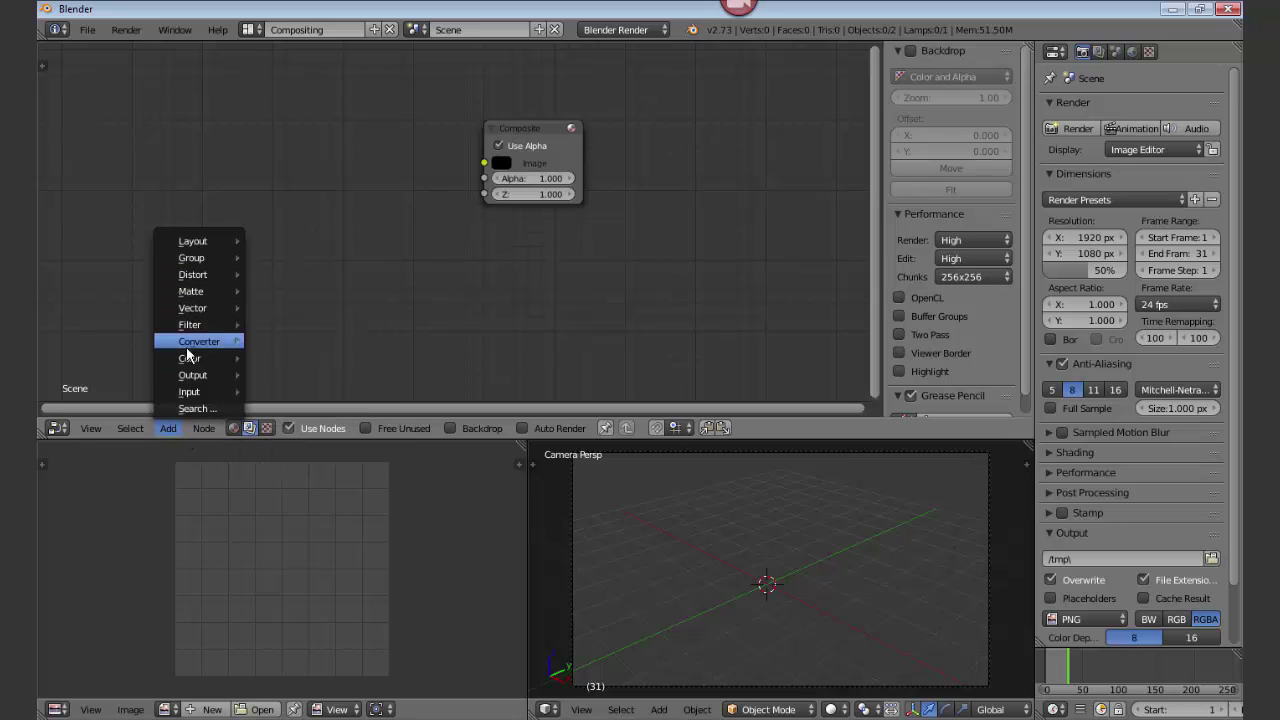
mouse_move(194, 391)
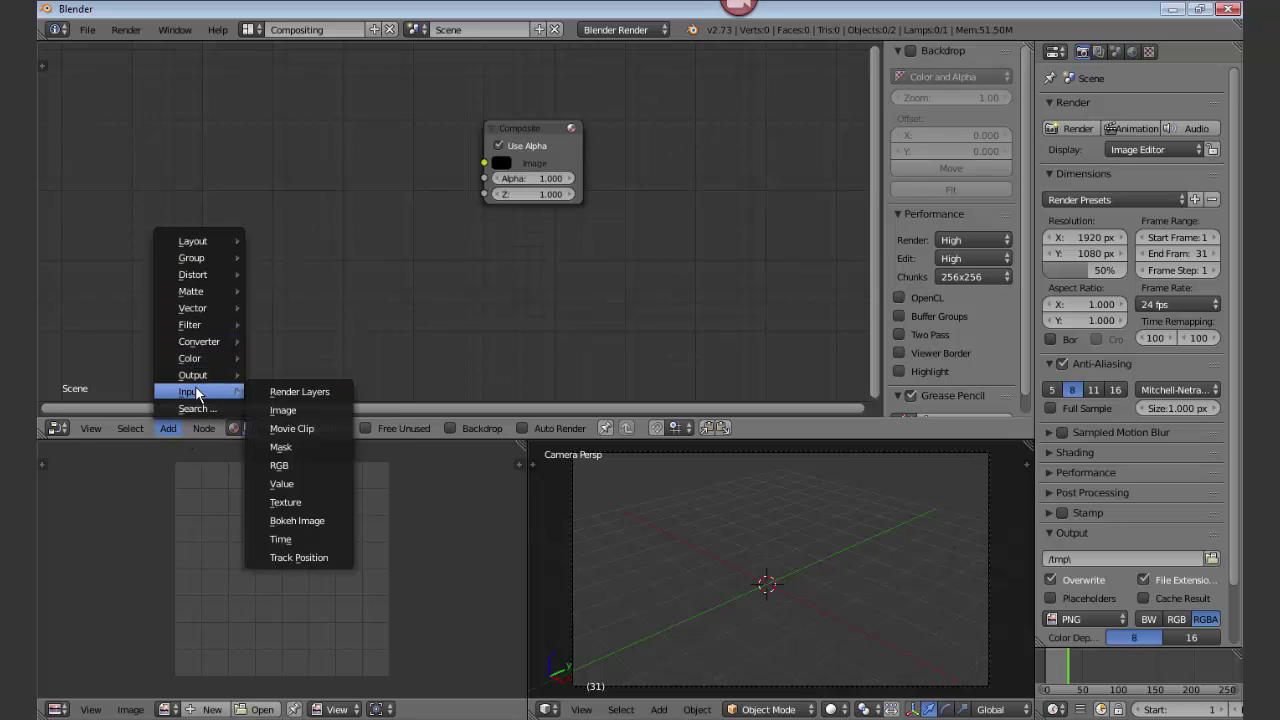
click(282, 410)
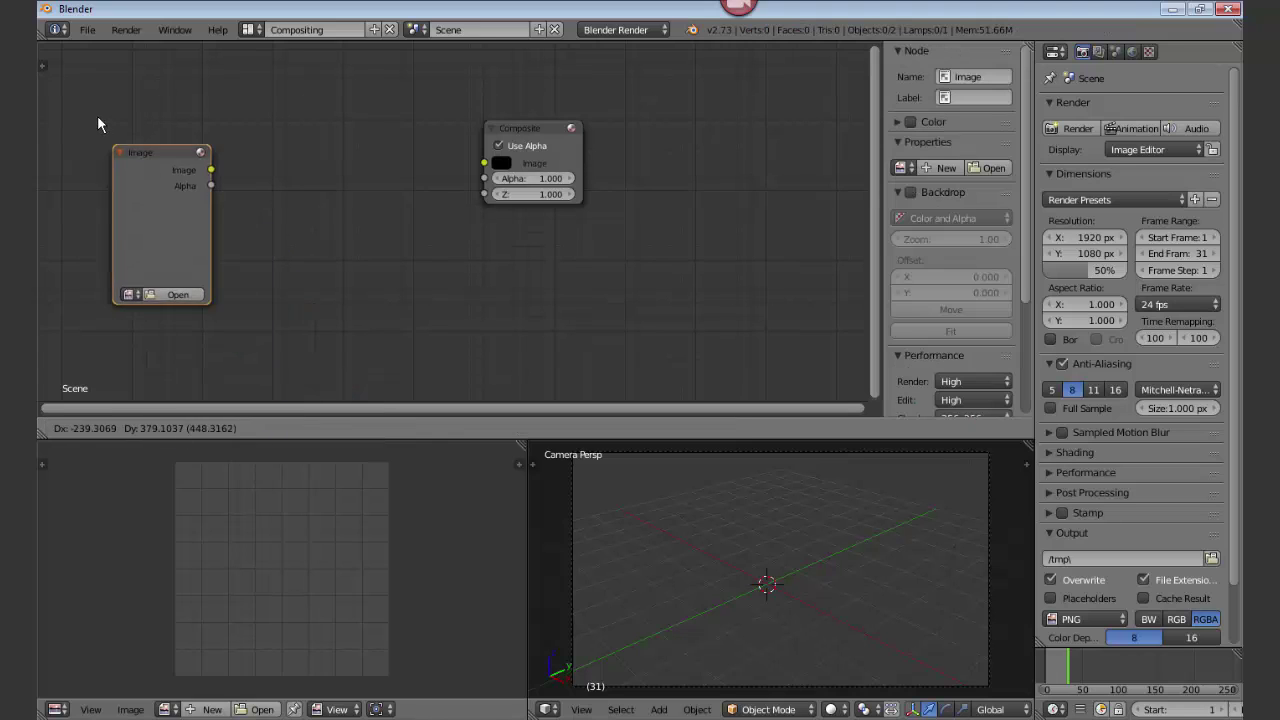
click(48, 36)
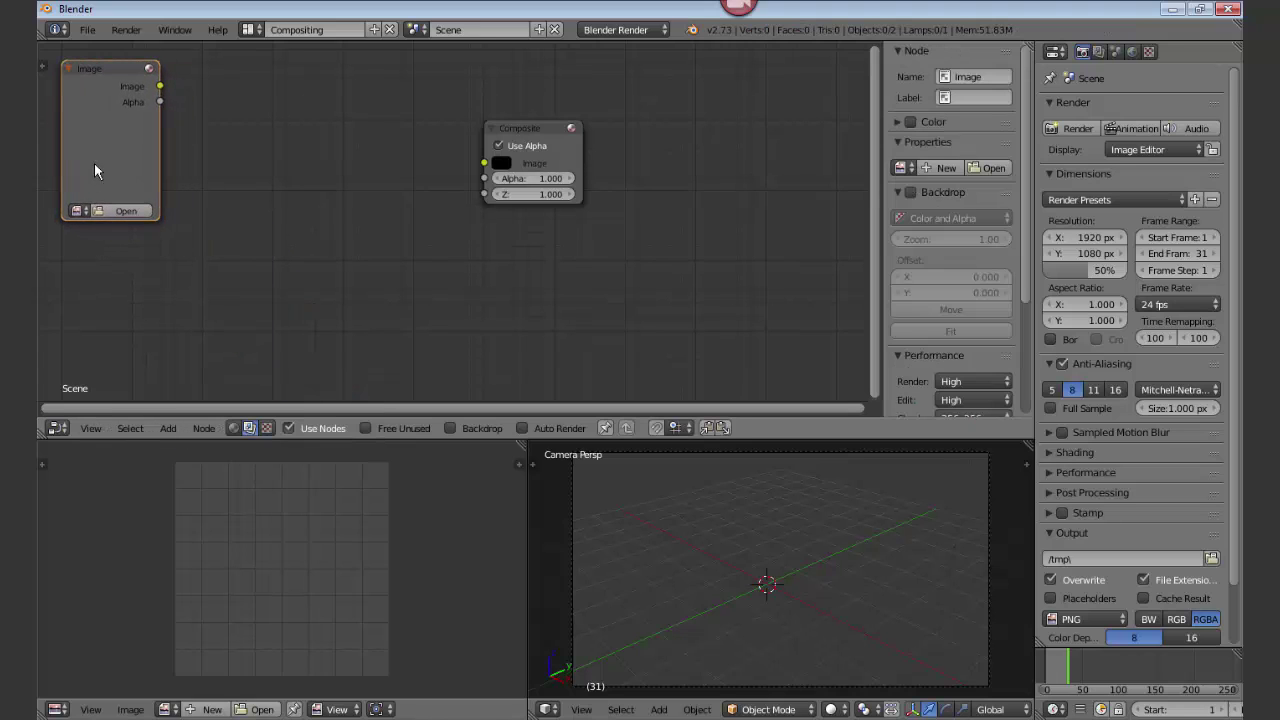
click(120, 212)
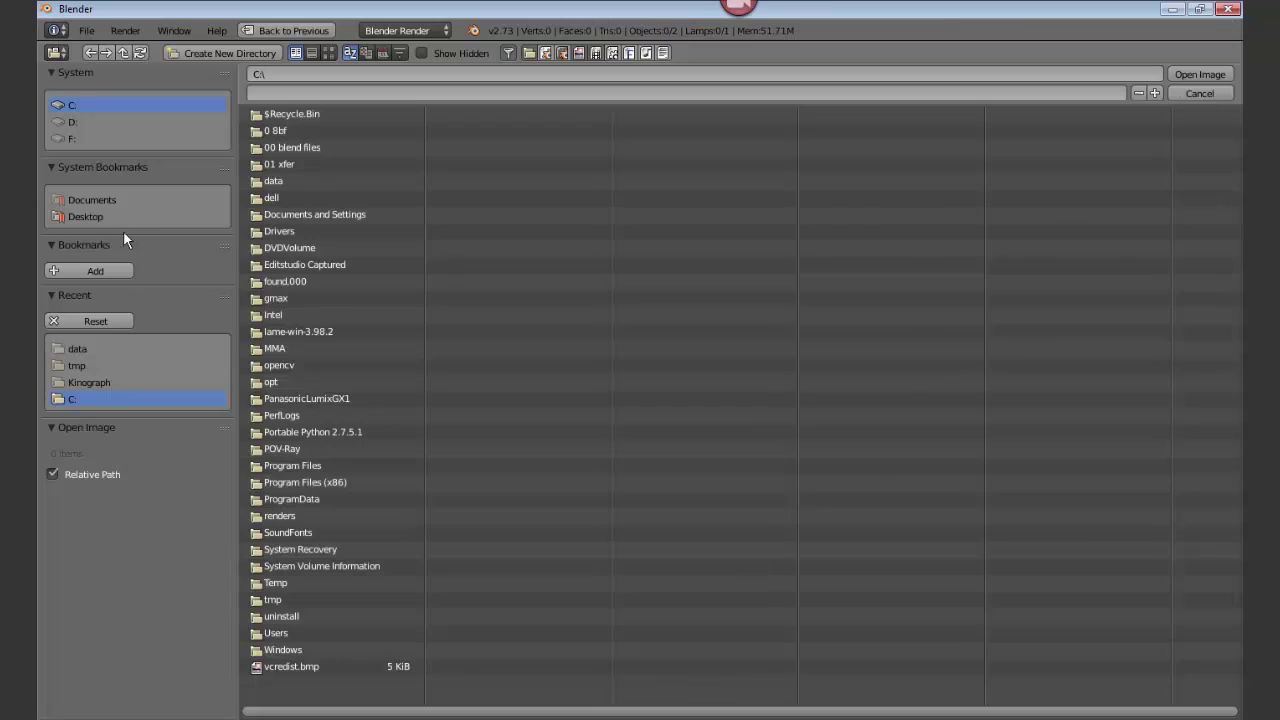
click(118, 347)
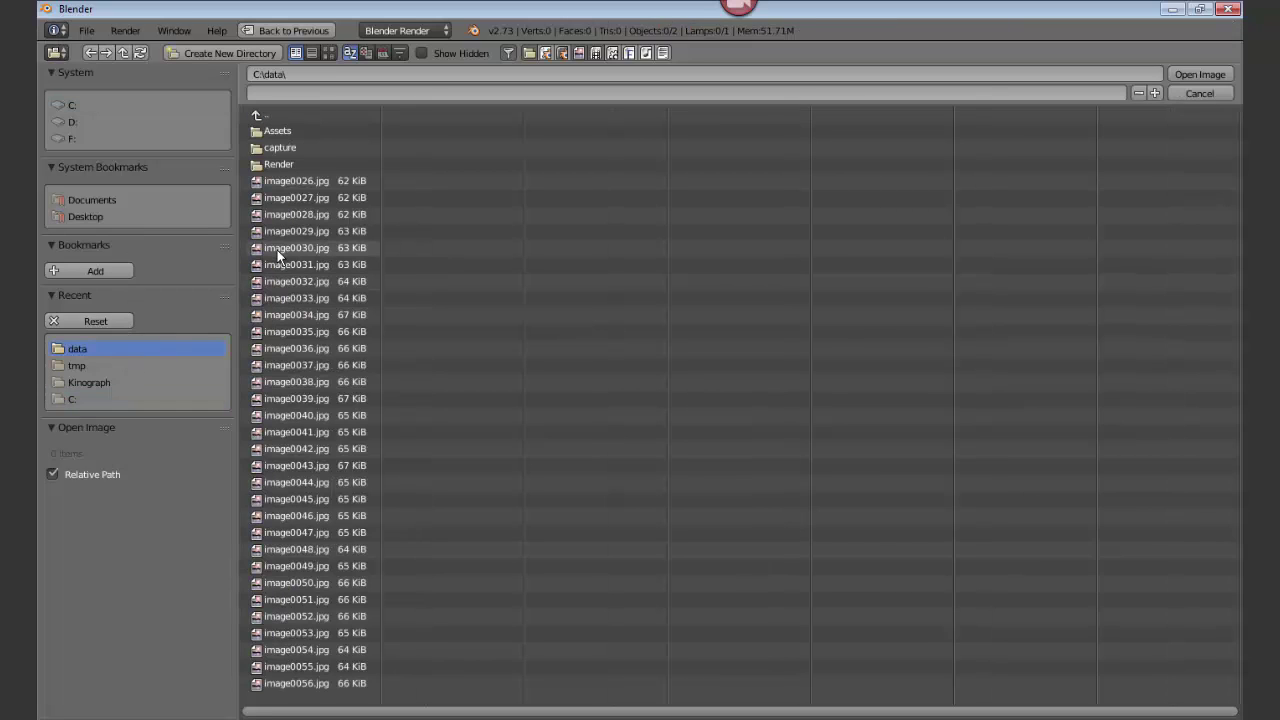
key(a)
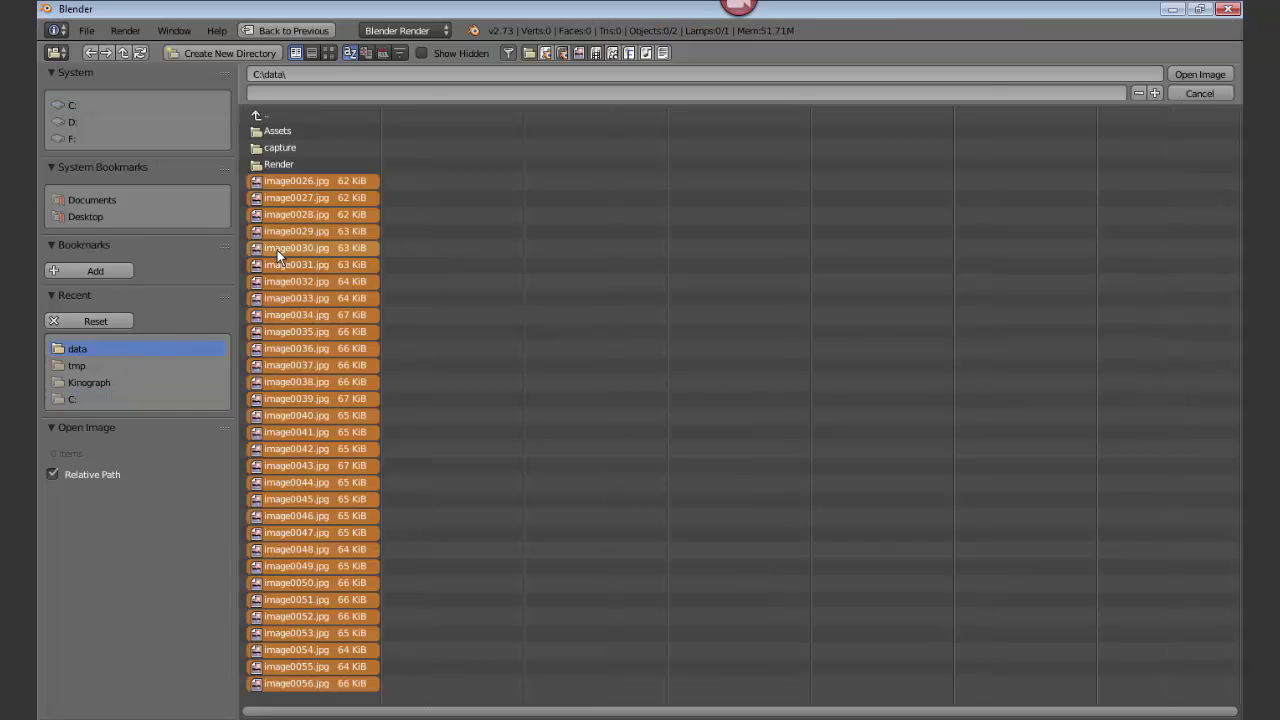
click(1197, 75)
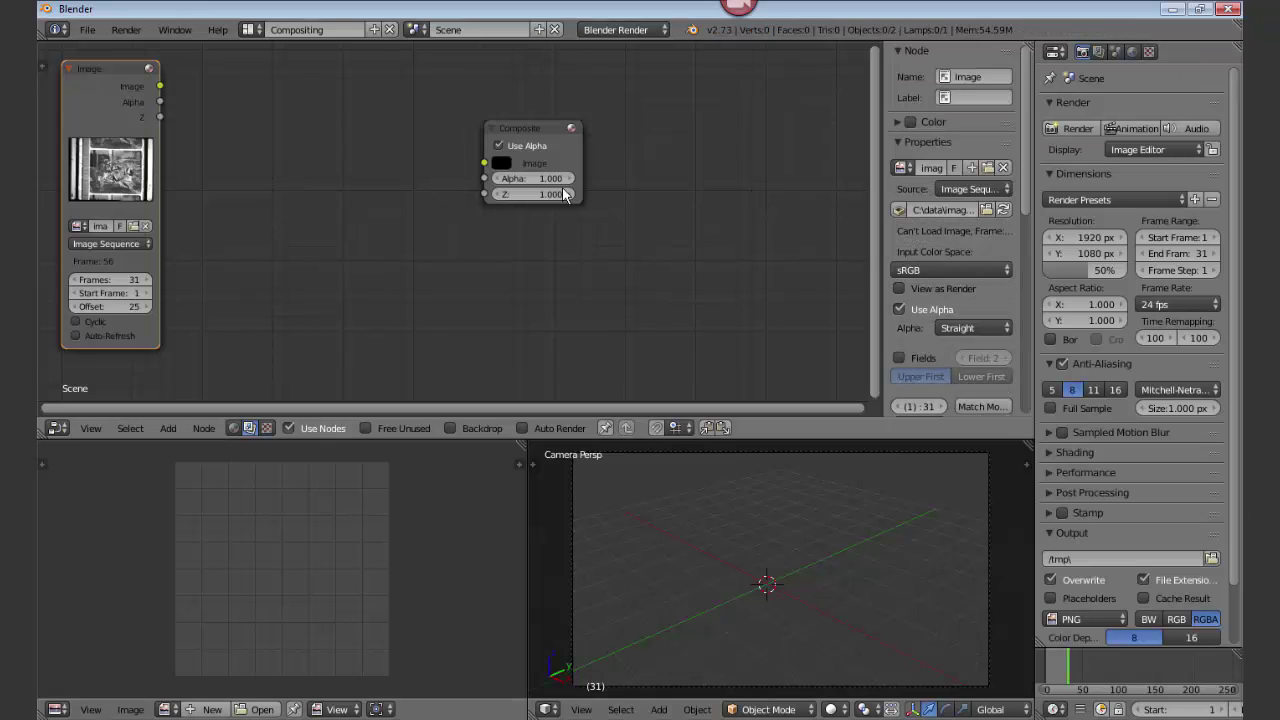
Move the Composite node to the far right of the node area and add a Viewer output node directly below it.
drag(530, 131, 805, 69)
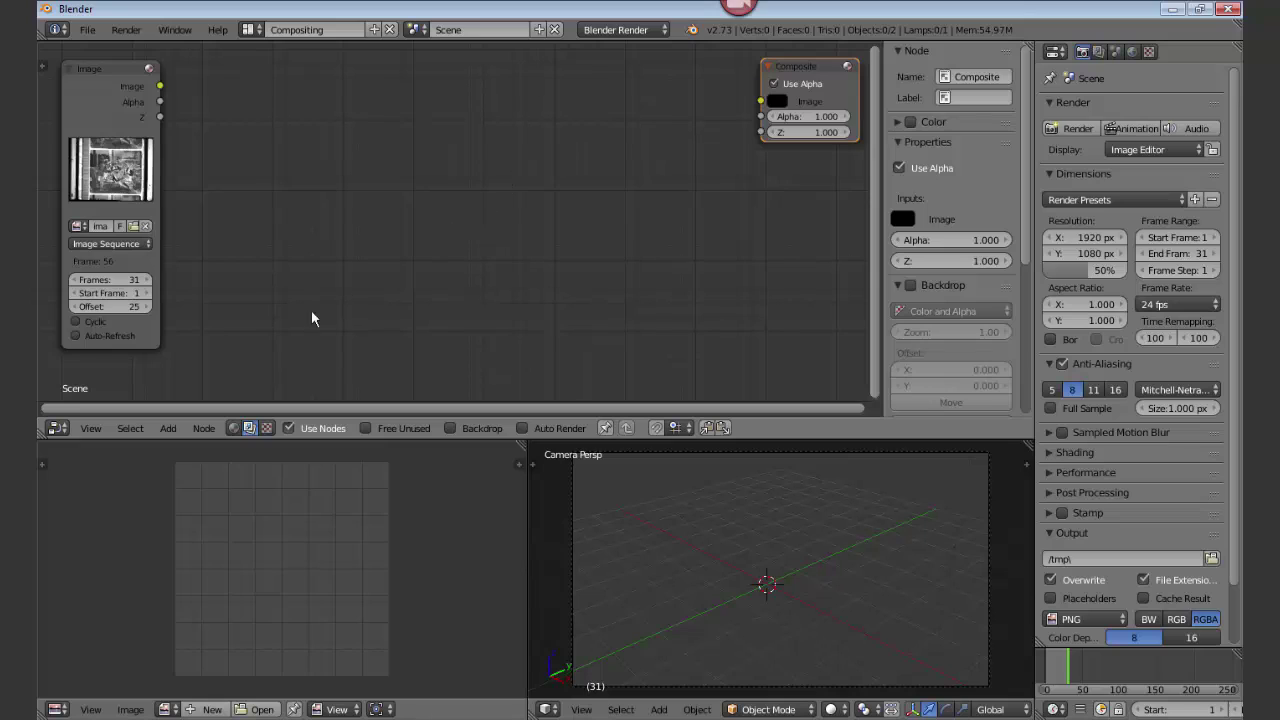
click(169, 428)
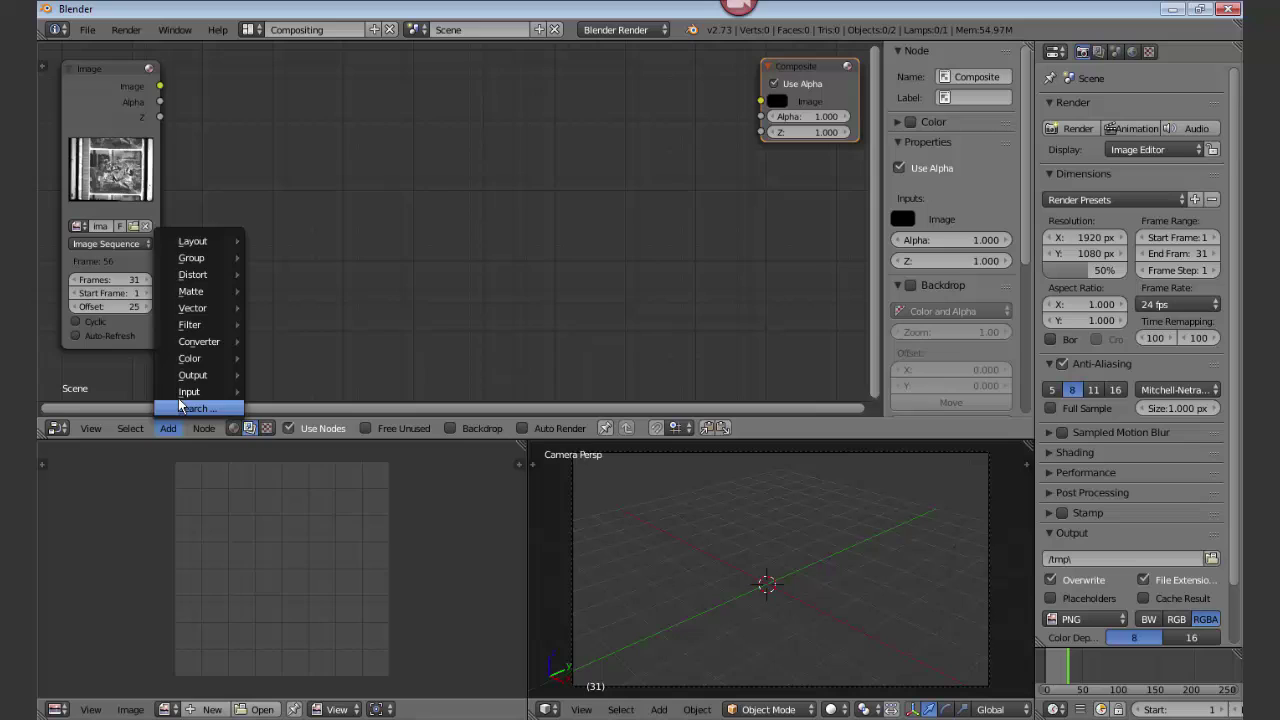
mouse_move(193, 376)
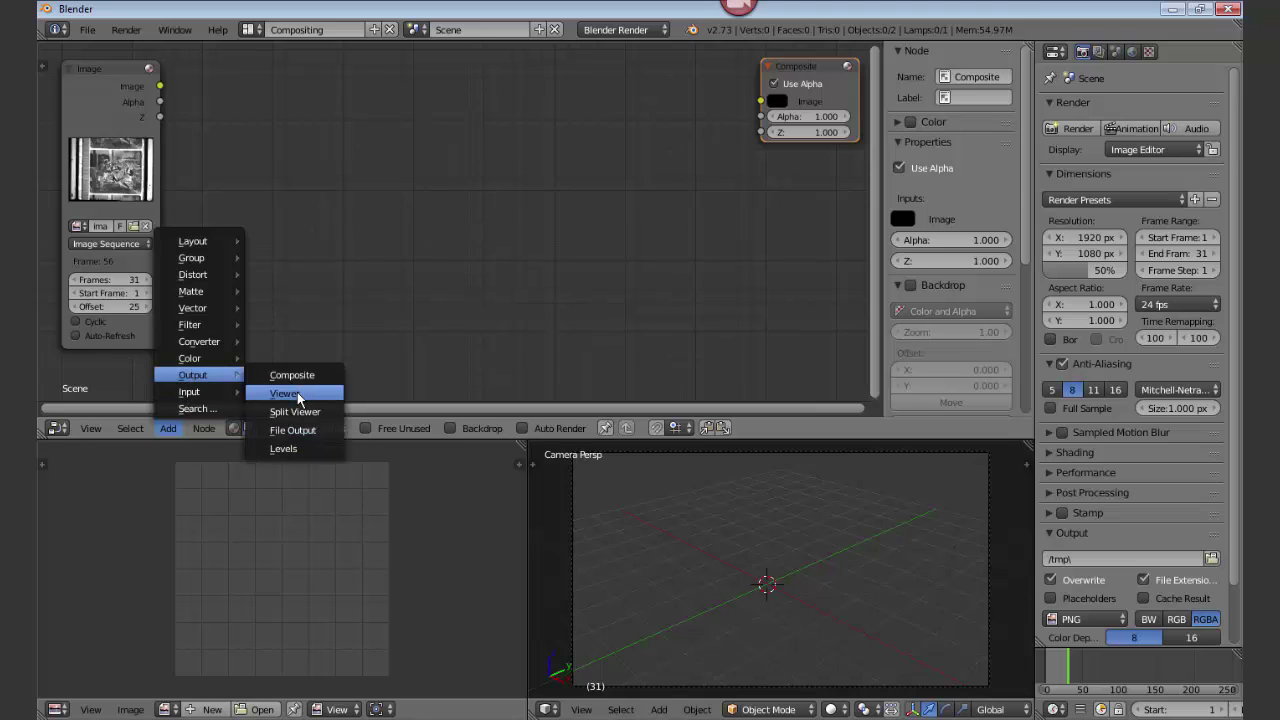
click(297, 392)
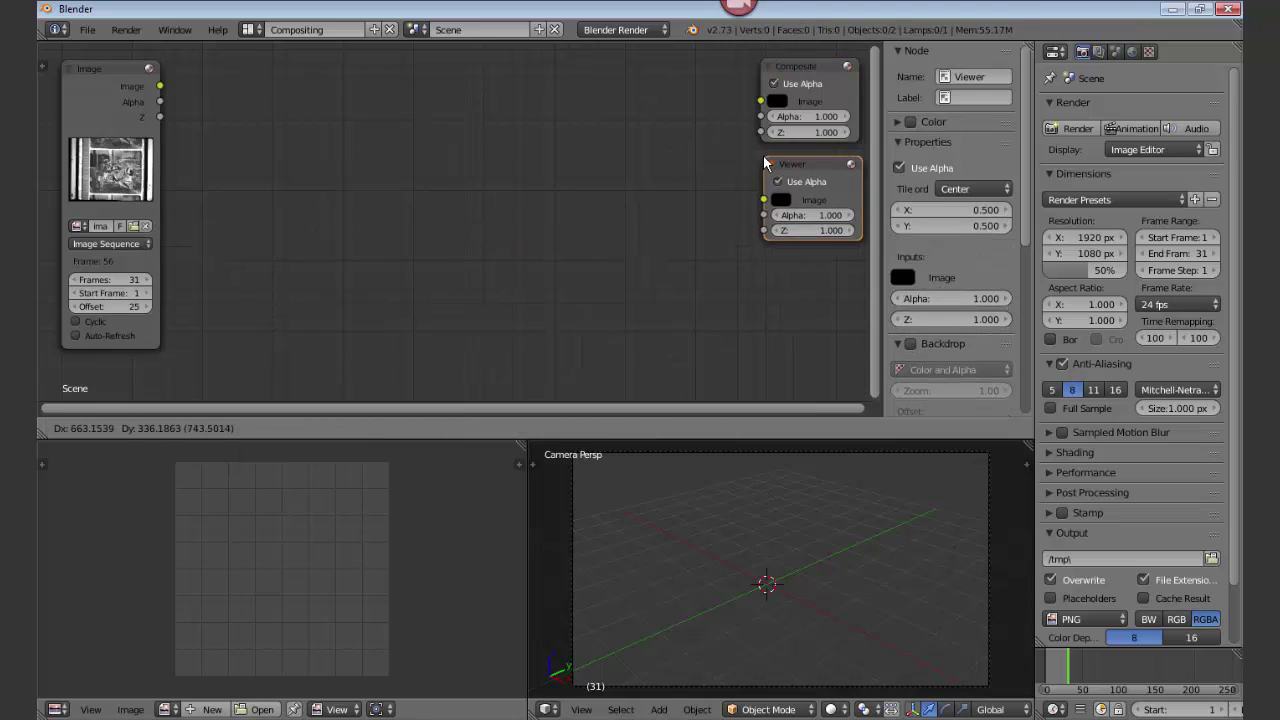
click(763, 164)
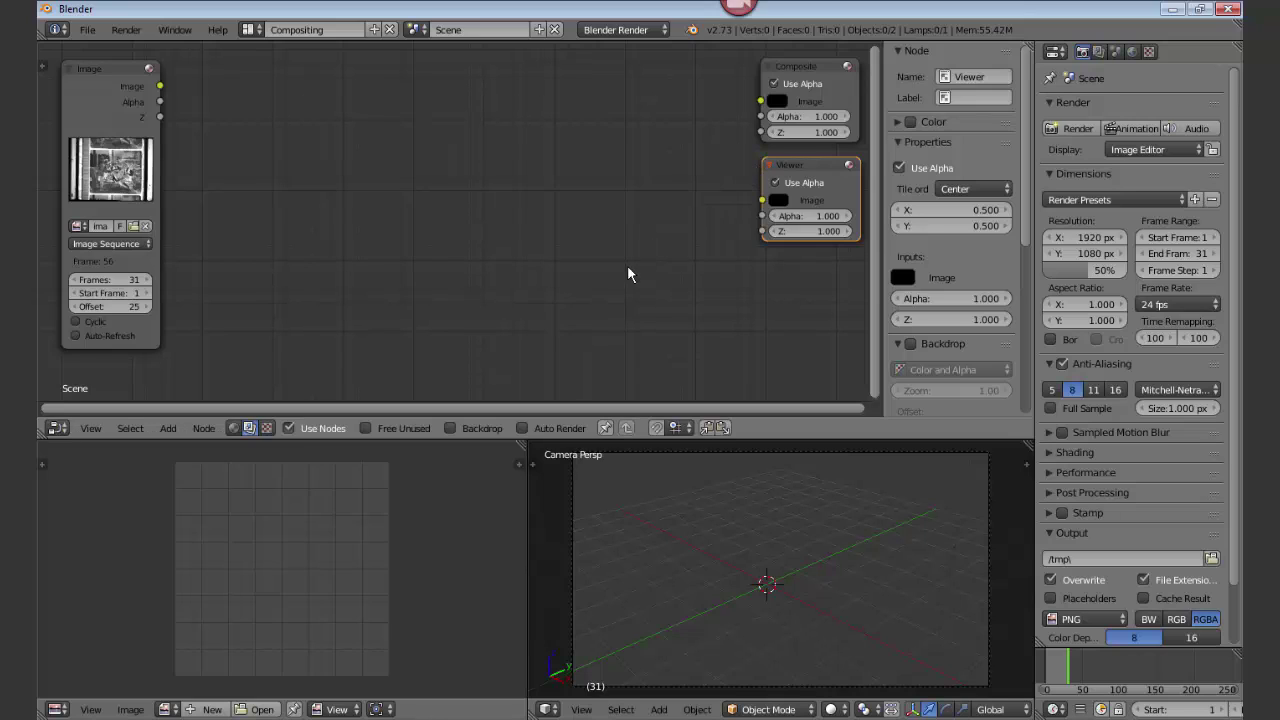
Add a Stabilize 2D node just before the output nodes and load the image0026–image0056 sequence from C:\data as its clip.
click(168, 430)
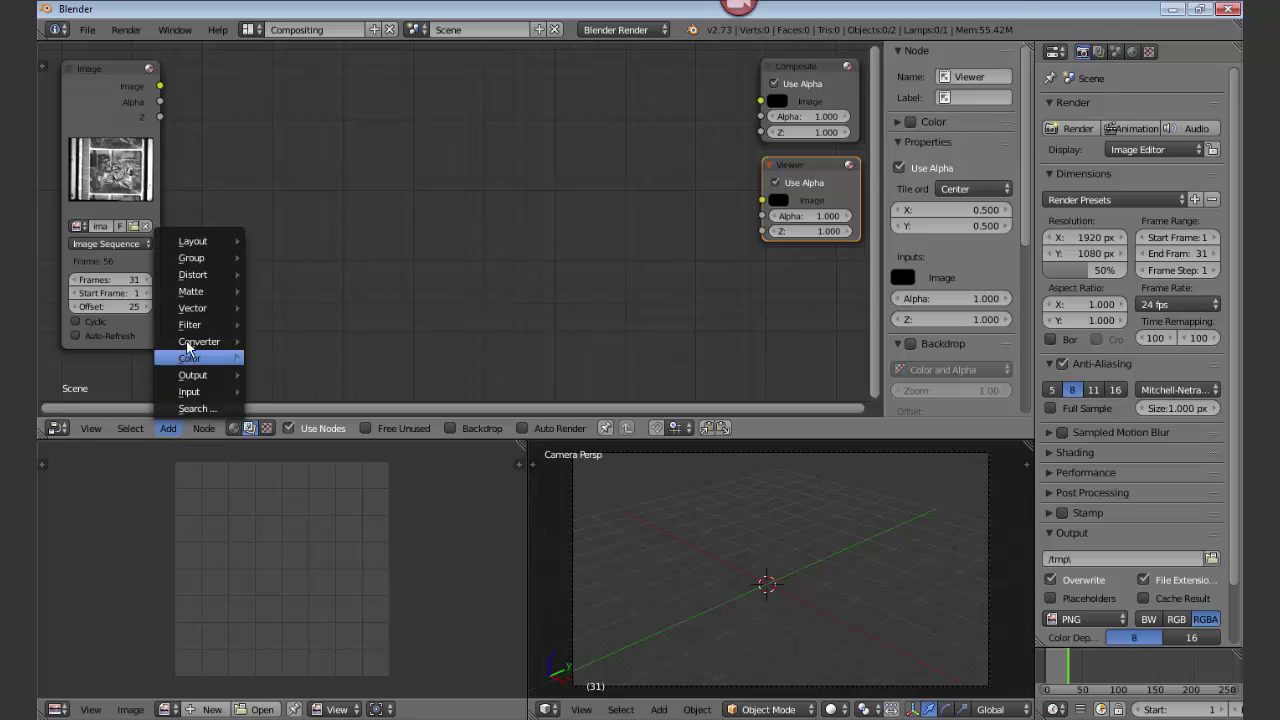
mouse_move(200, 274)
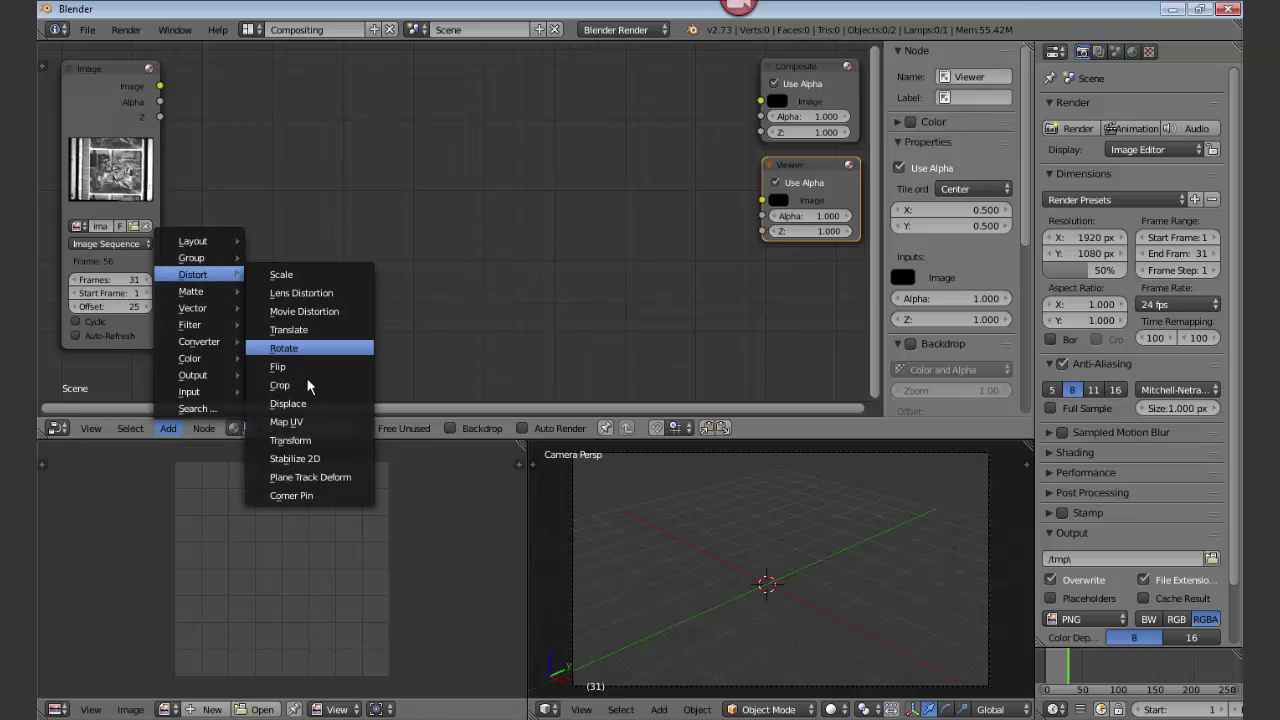
click(305, 459)
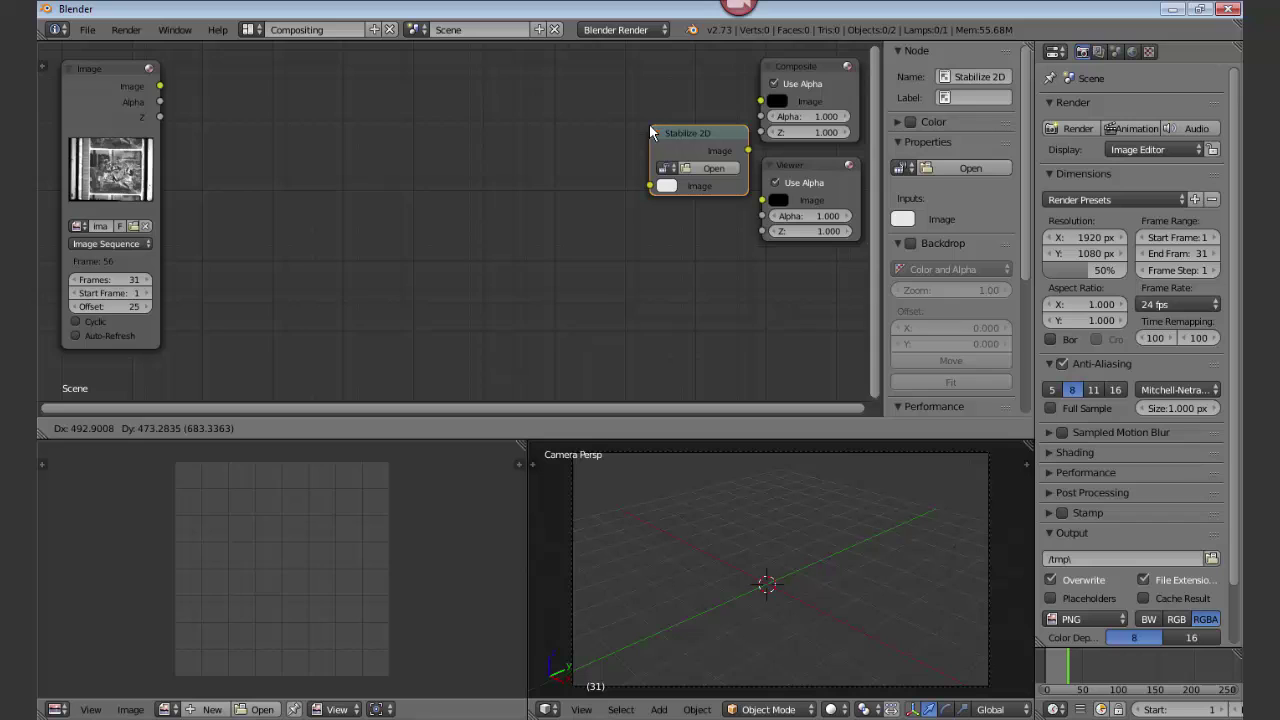
click(650, 127)
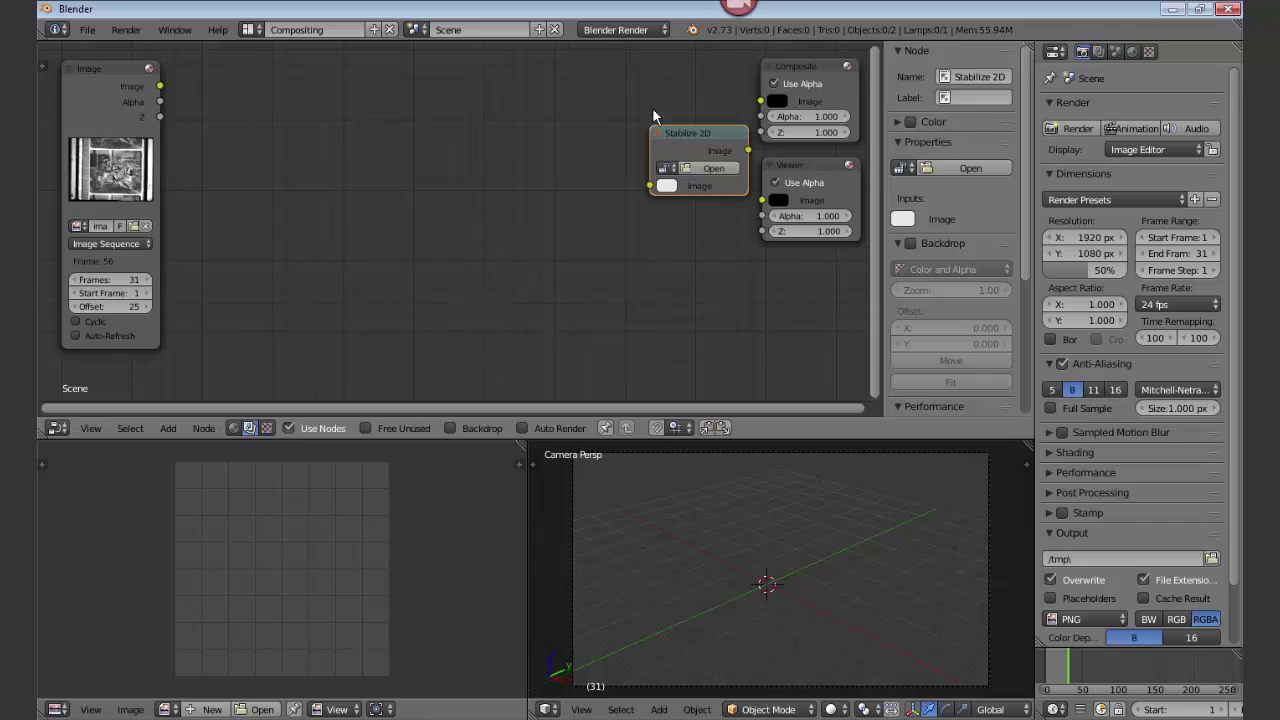
click(714, 168)
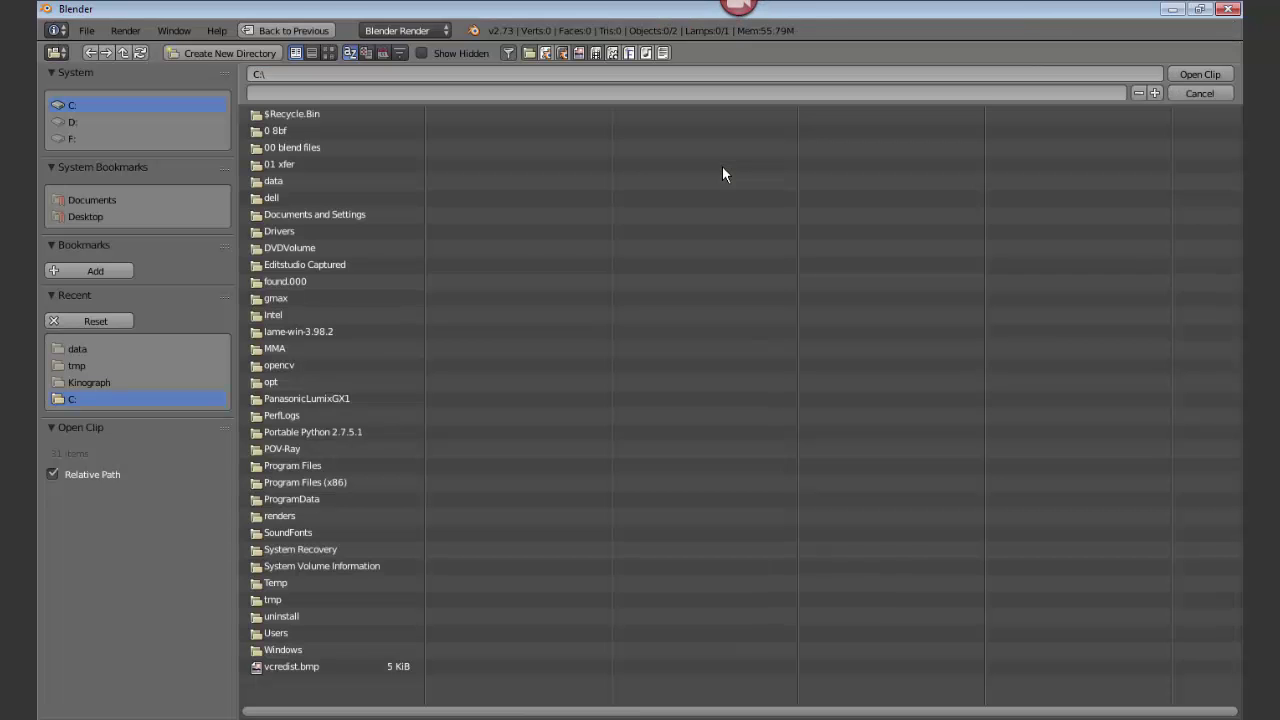
click(262, 182)
key(a)
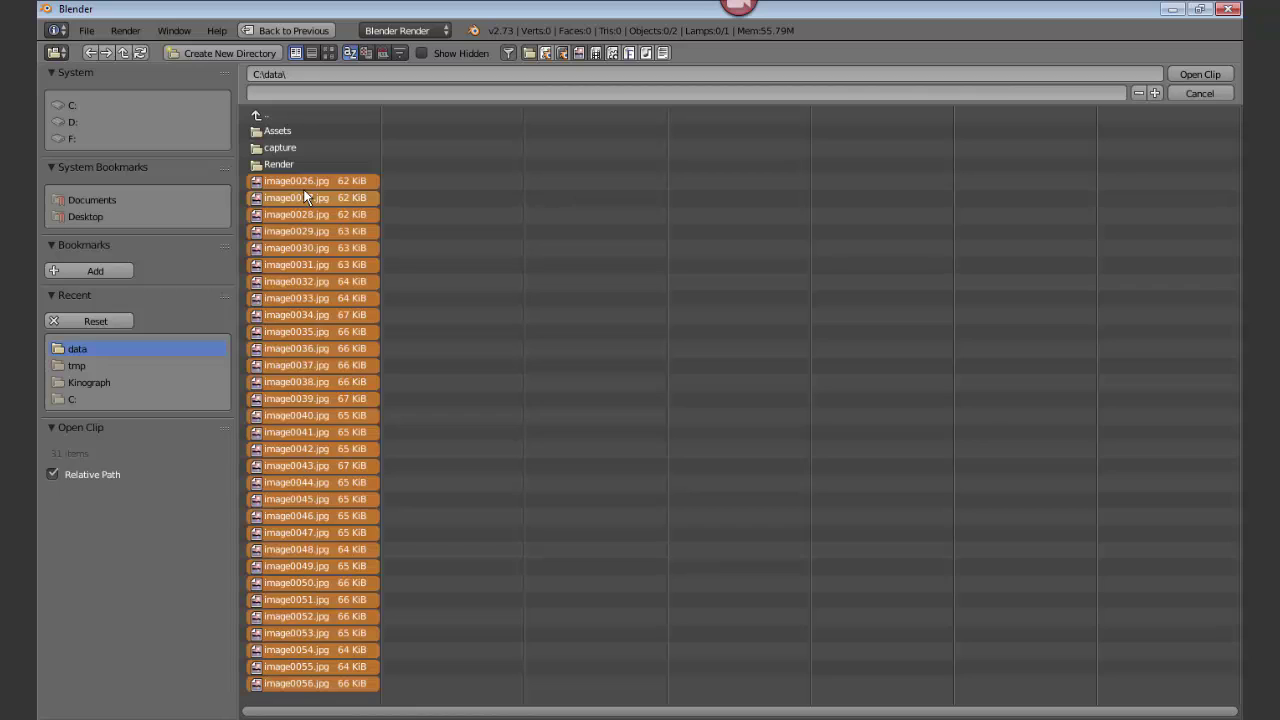
click(1186, 74)
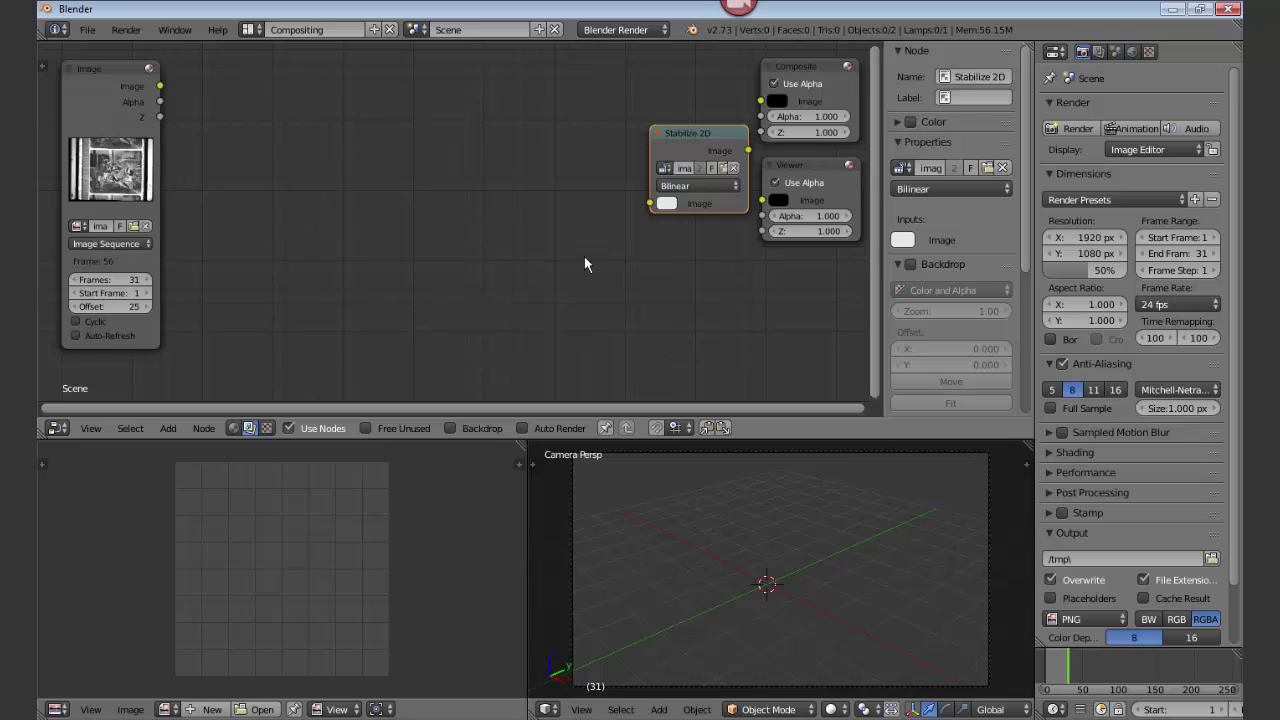
Add a Transform distort node immediately beside the Image node's output side.
click(172, 428)
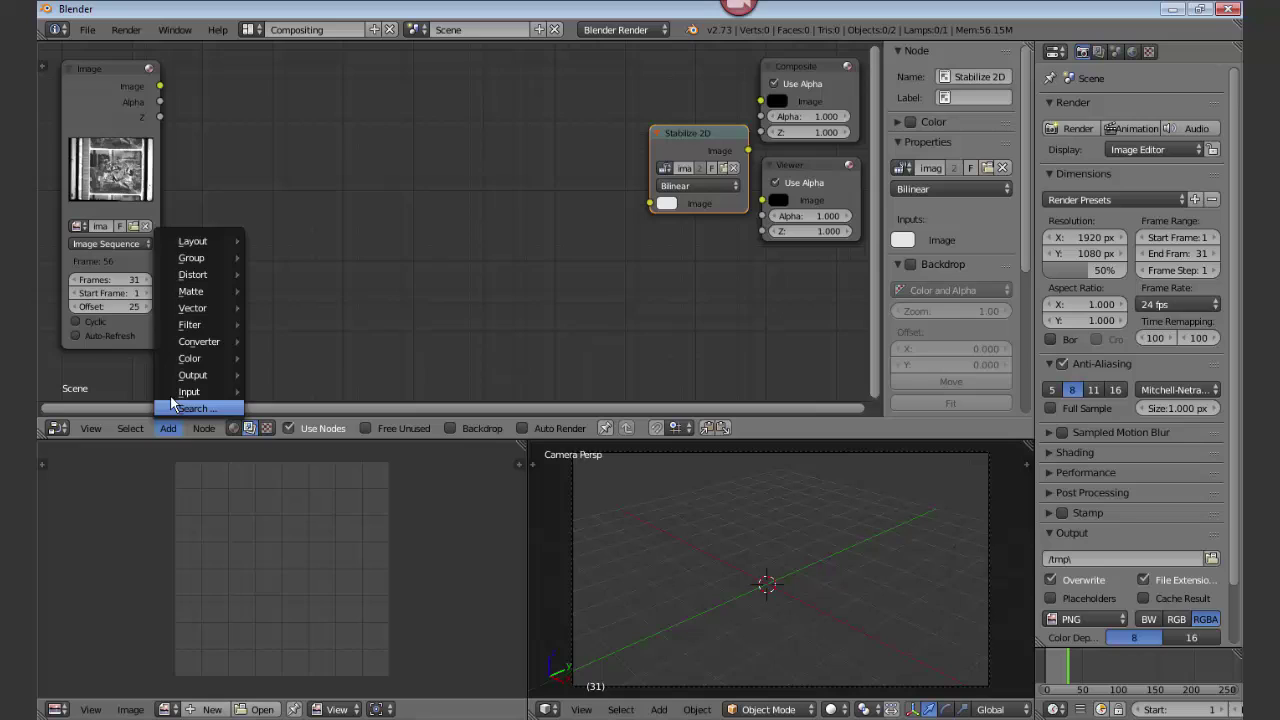
mouse_move(200, 274)
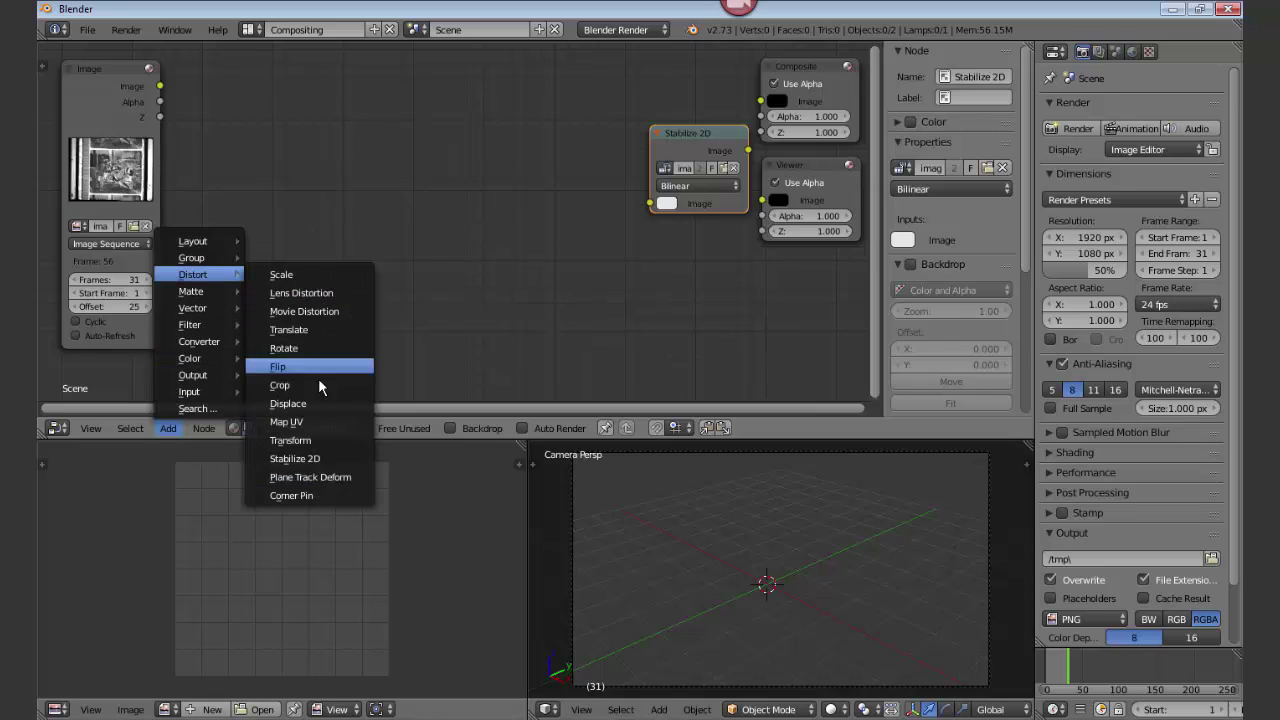
click(313, 441)
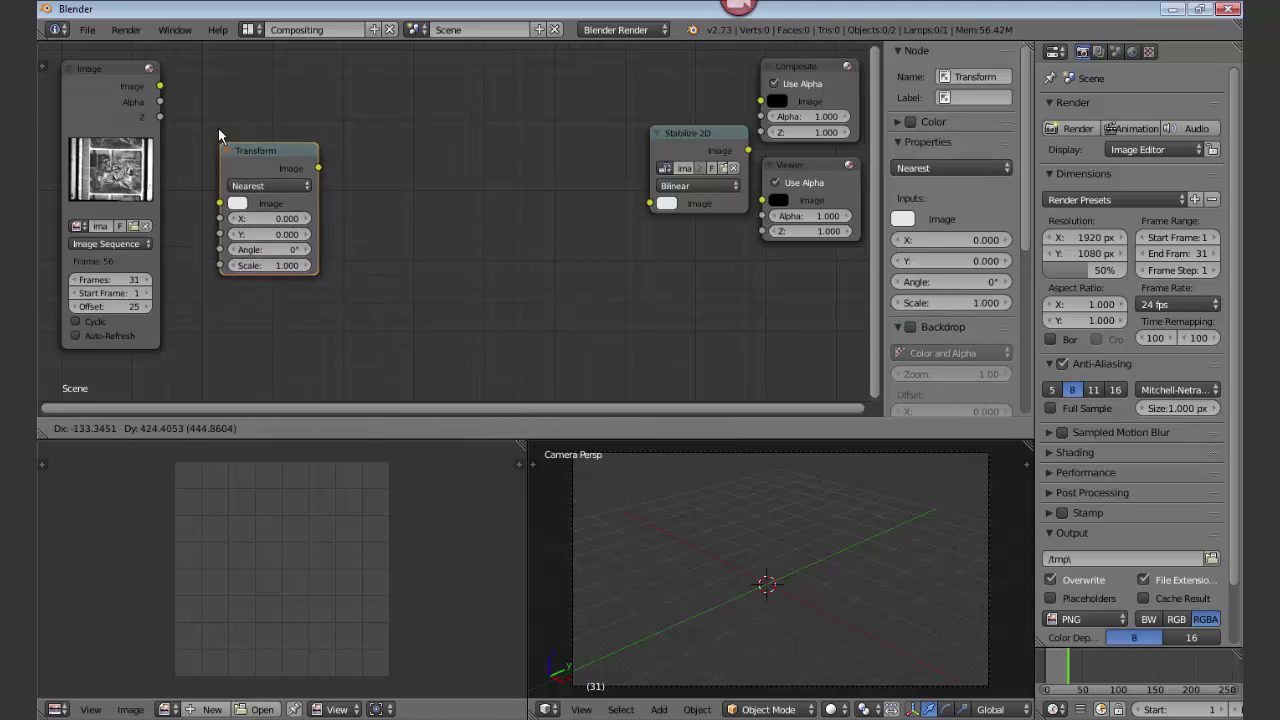
click(192, 68)
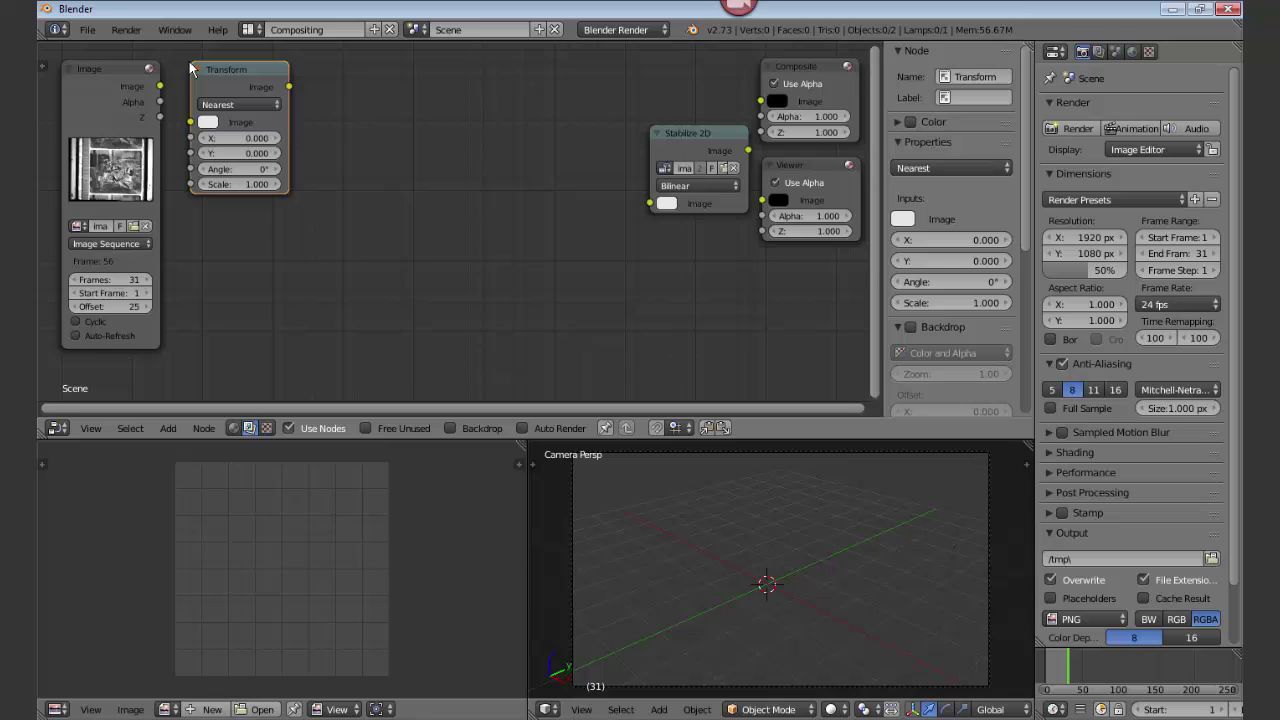
Link the Image node through Transform into Stabilize 2D, and connect the Stabilize 2D image output to both Viewer and Composite.
drag(160, 86, 195, 128)
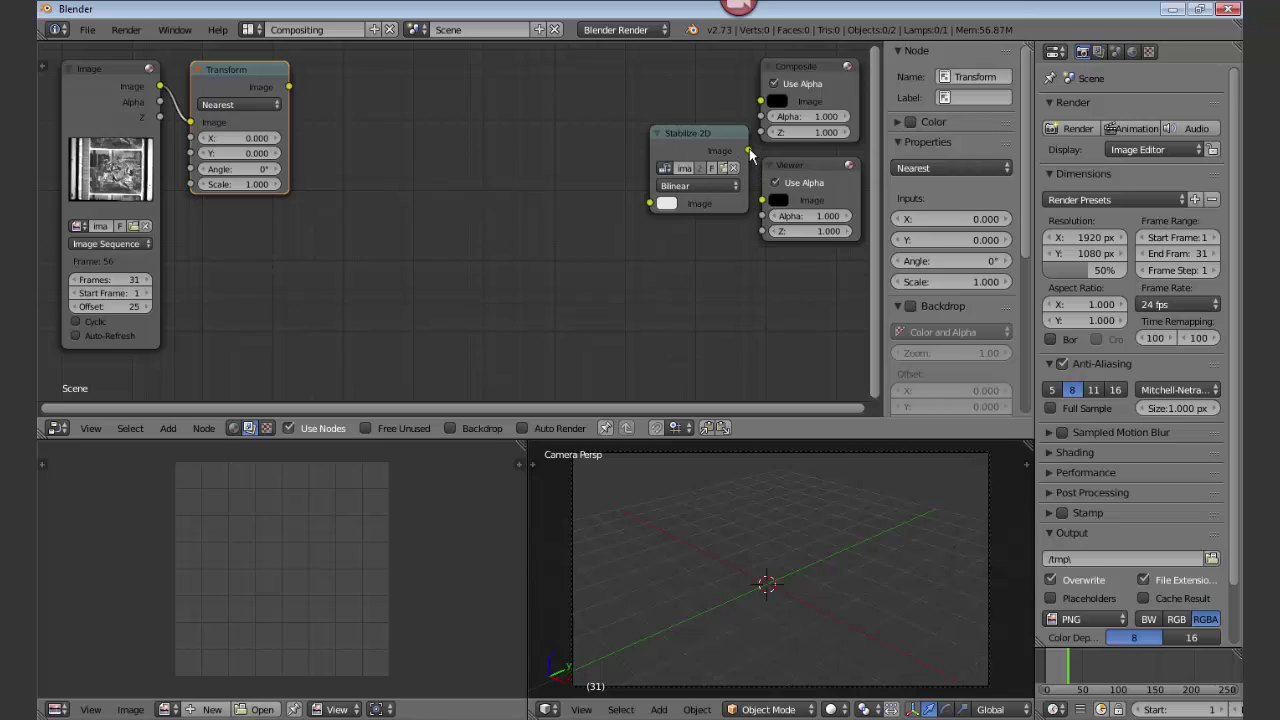
drag(750, 152, 763, 200)
drag(750, 152, 763, 200)
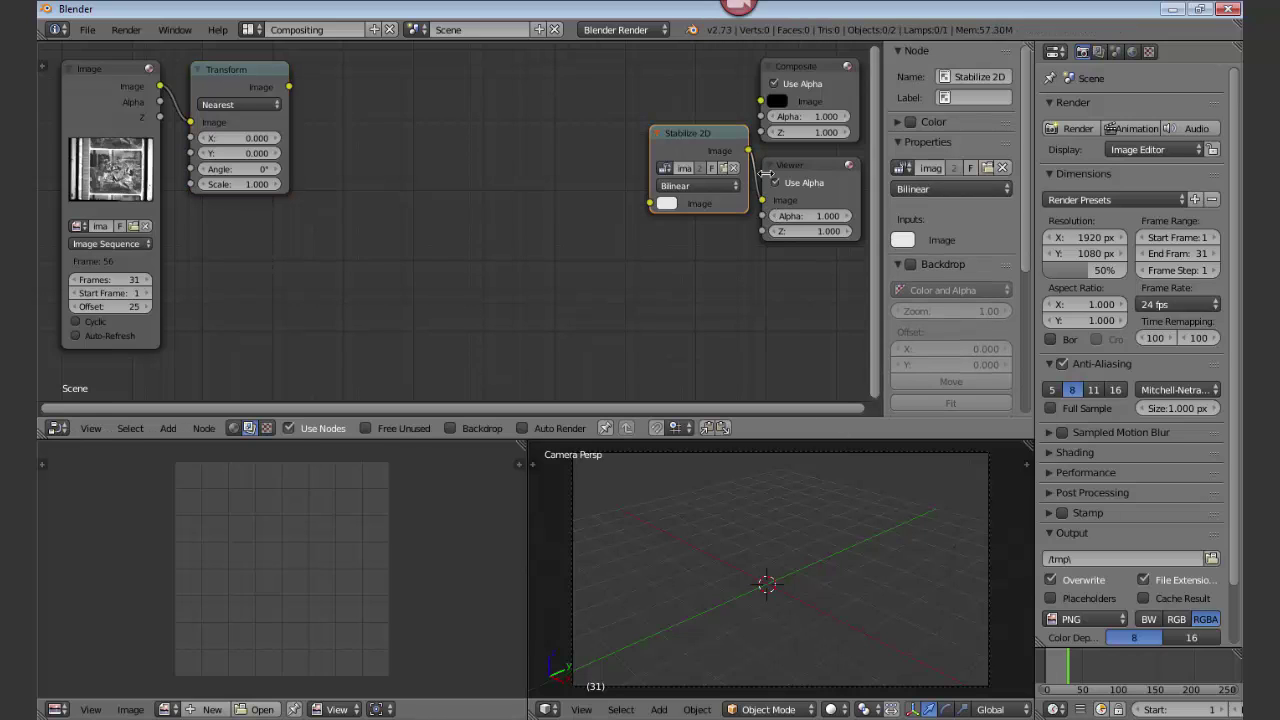
drag(749, 151, 761, 102)
drag(289, 87, 653, 204)
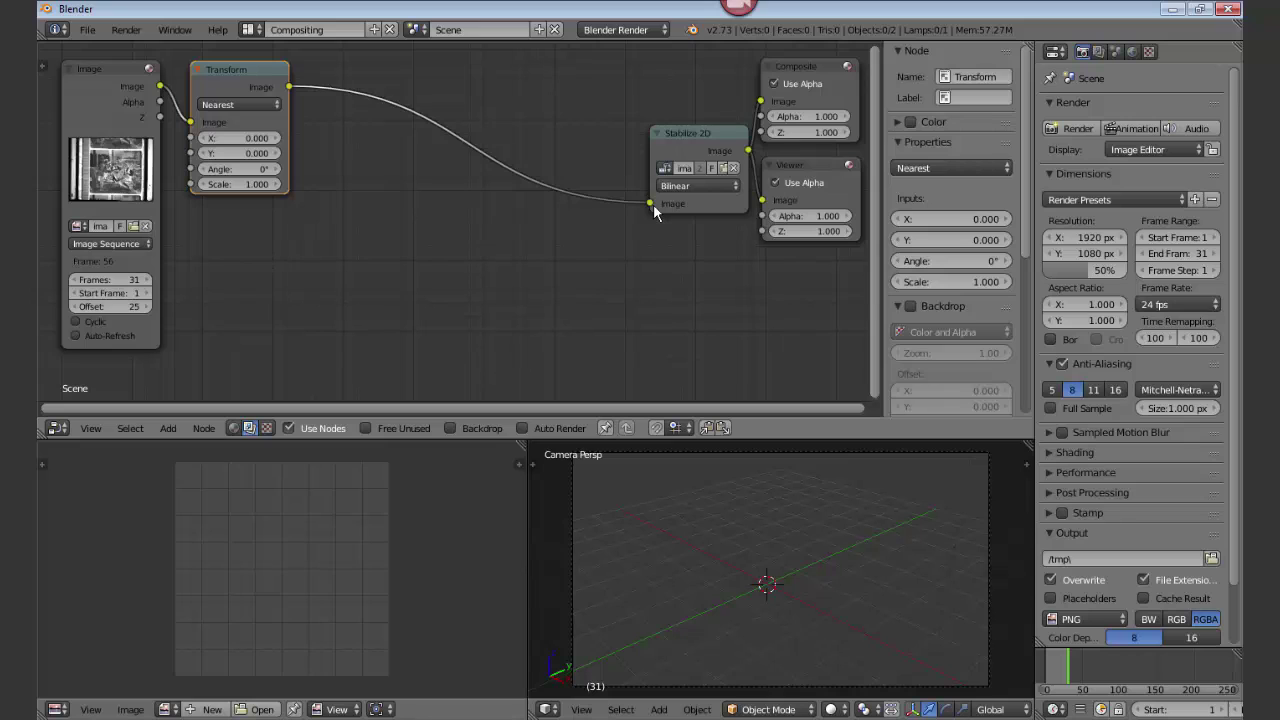
Render the current frame and show the result as a node backdrop zoomed out to 0.58.
click(1077, 128)
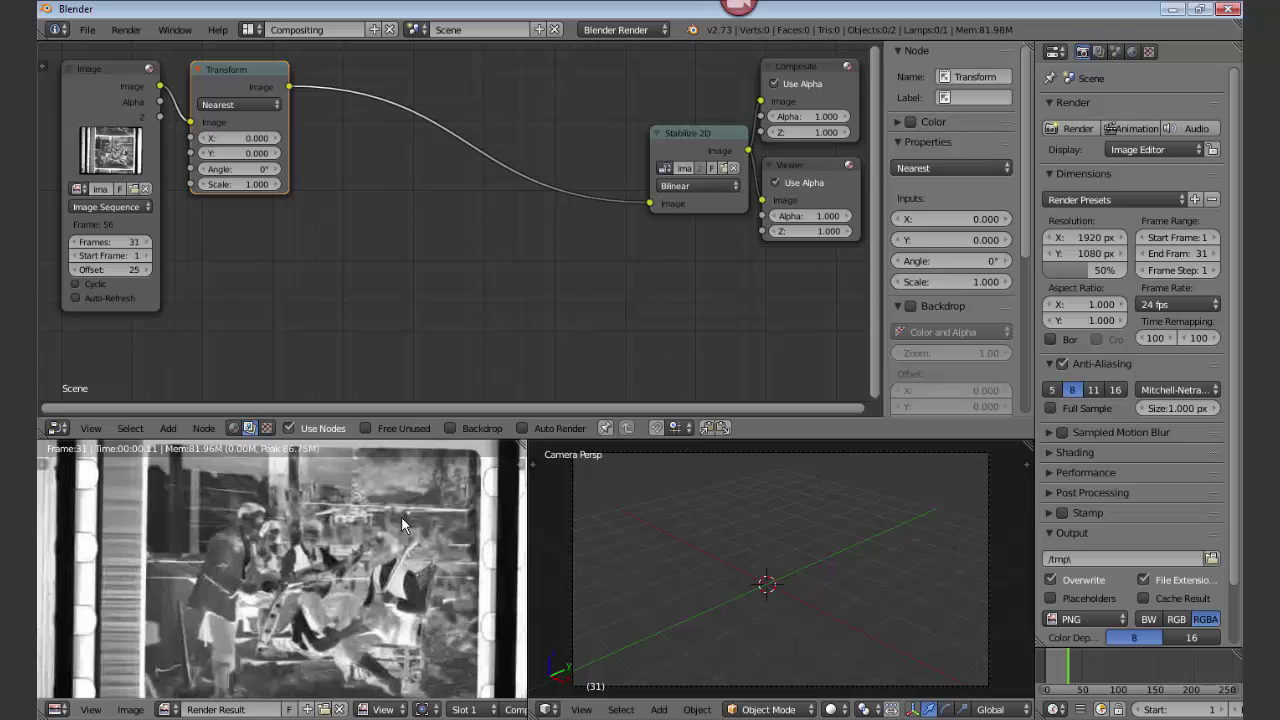
click(450, 428)
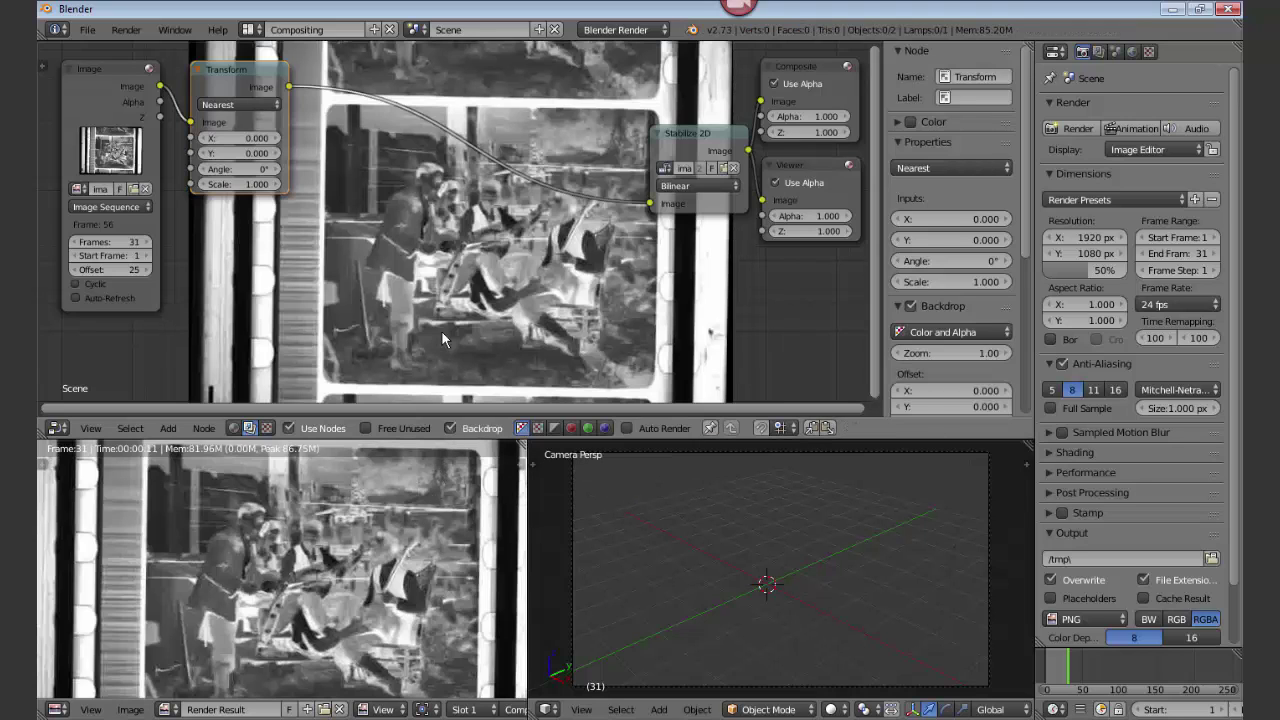
key(alt+v)
key(alt+v)
key(alt+v)
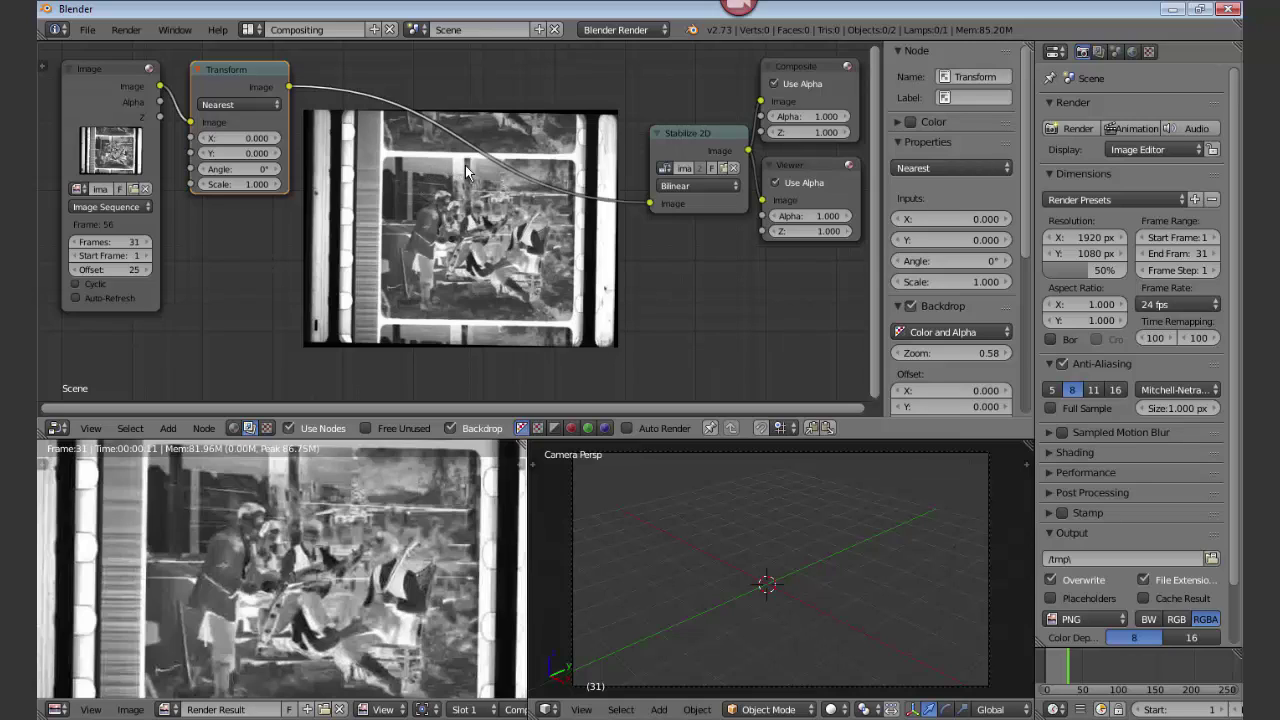
Set the Transform node's rotation angle to 1°.
click(275, 177)
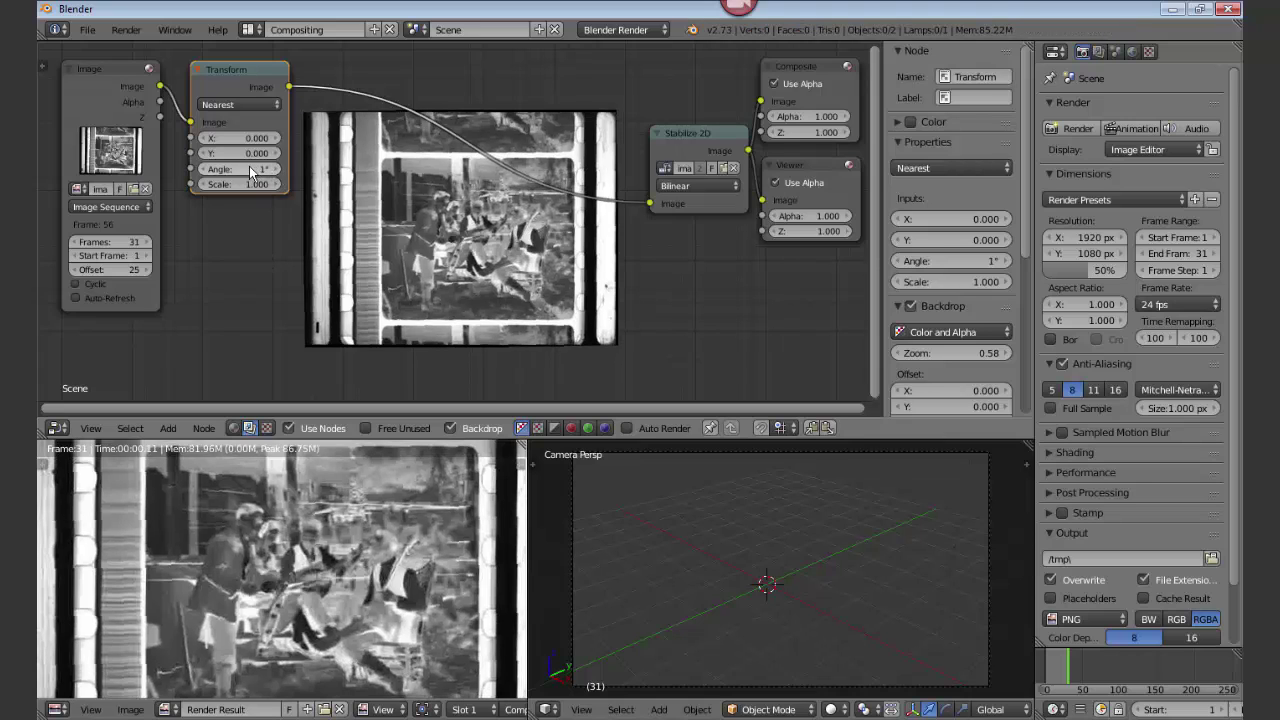
mouse_move(258, 170)
mouse_down()
mouse_move(324, 170)
mouse_move(252, 170)
mouse_move(268, 175)
mouse_up()
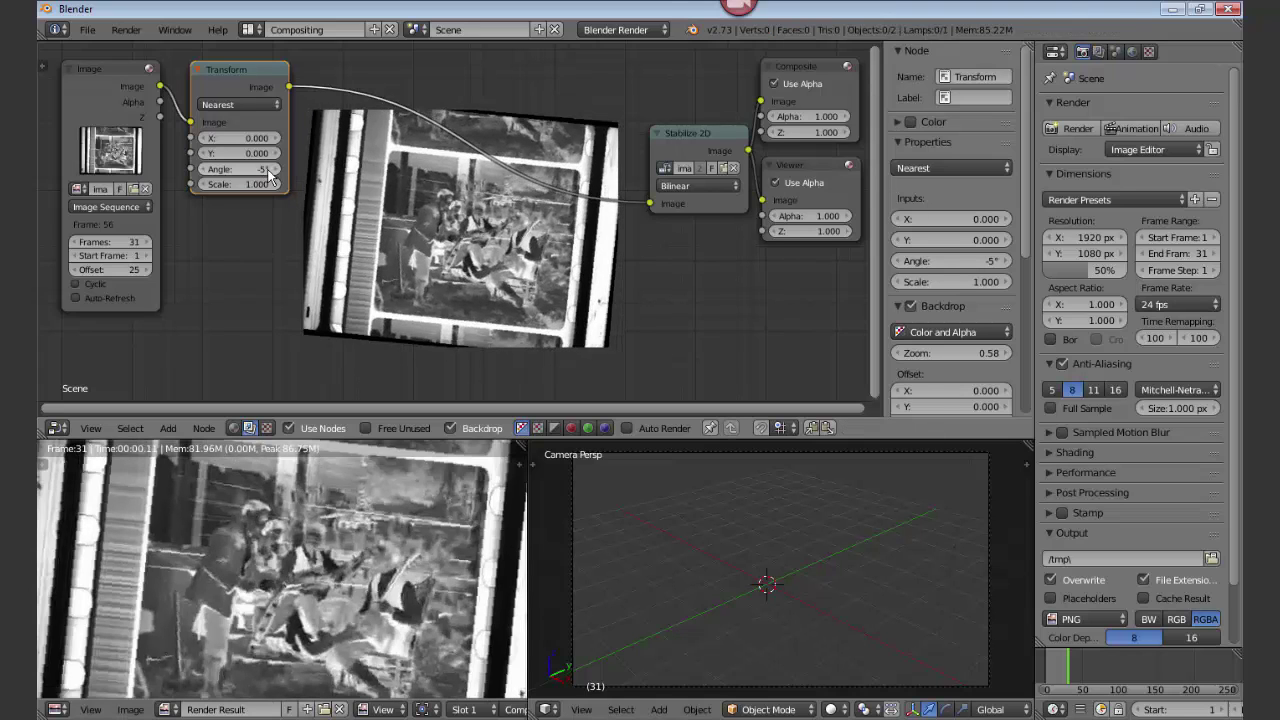
click(260, 170)
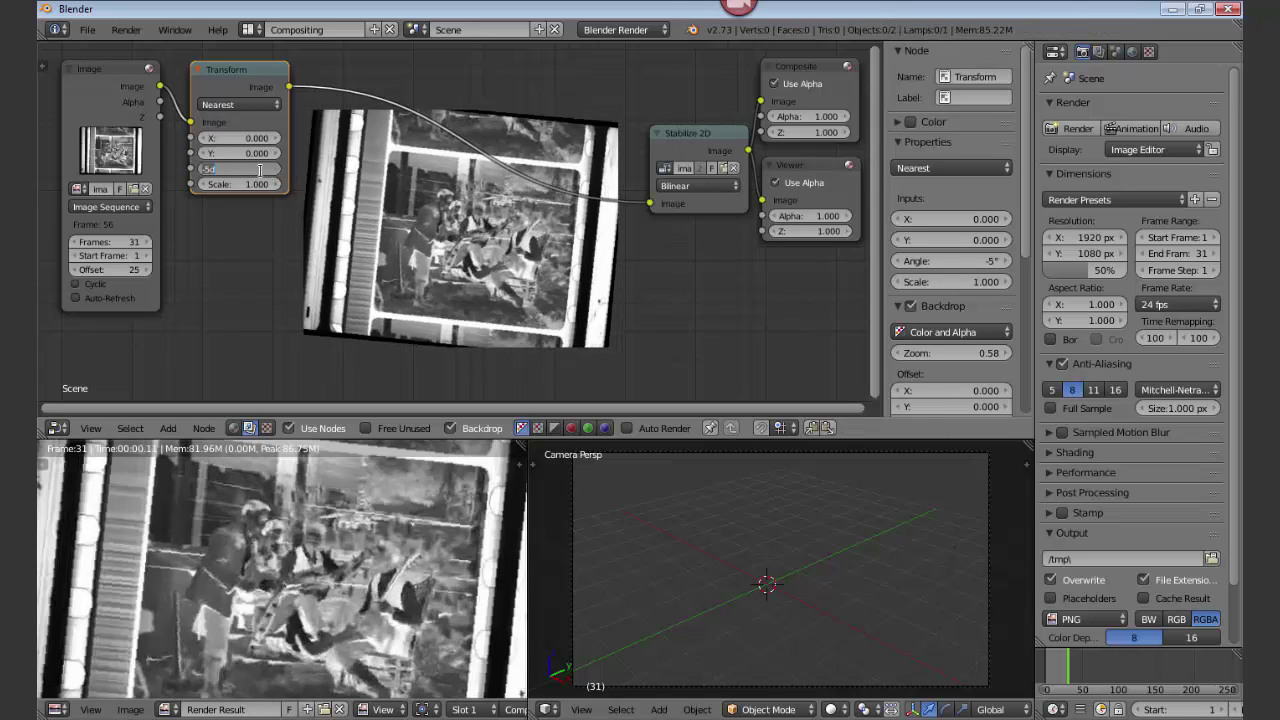
text(1)
key(Return)
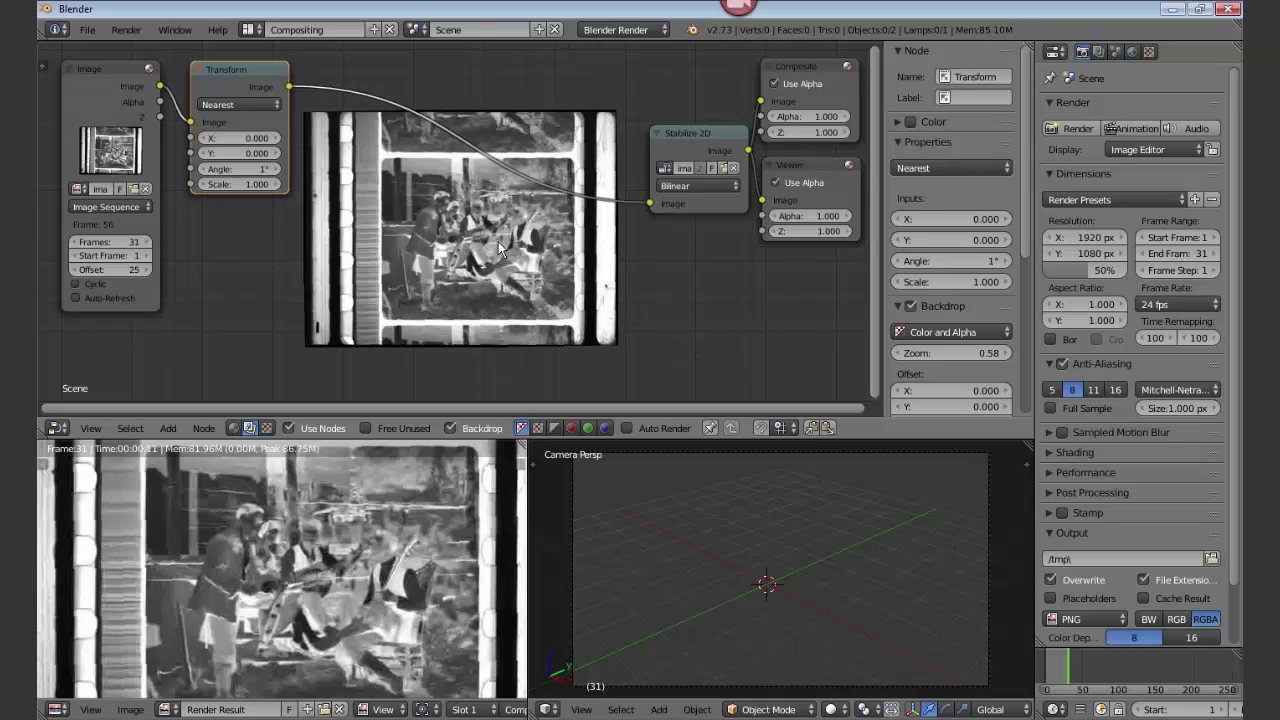
Insert an Invert color node into the link between Transform and Stabilize 2D.
click(168, 428)
mouse_move(188, 360)
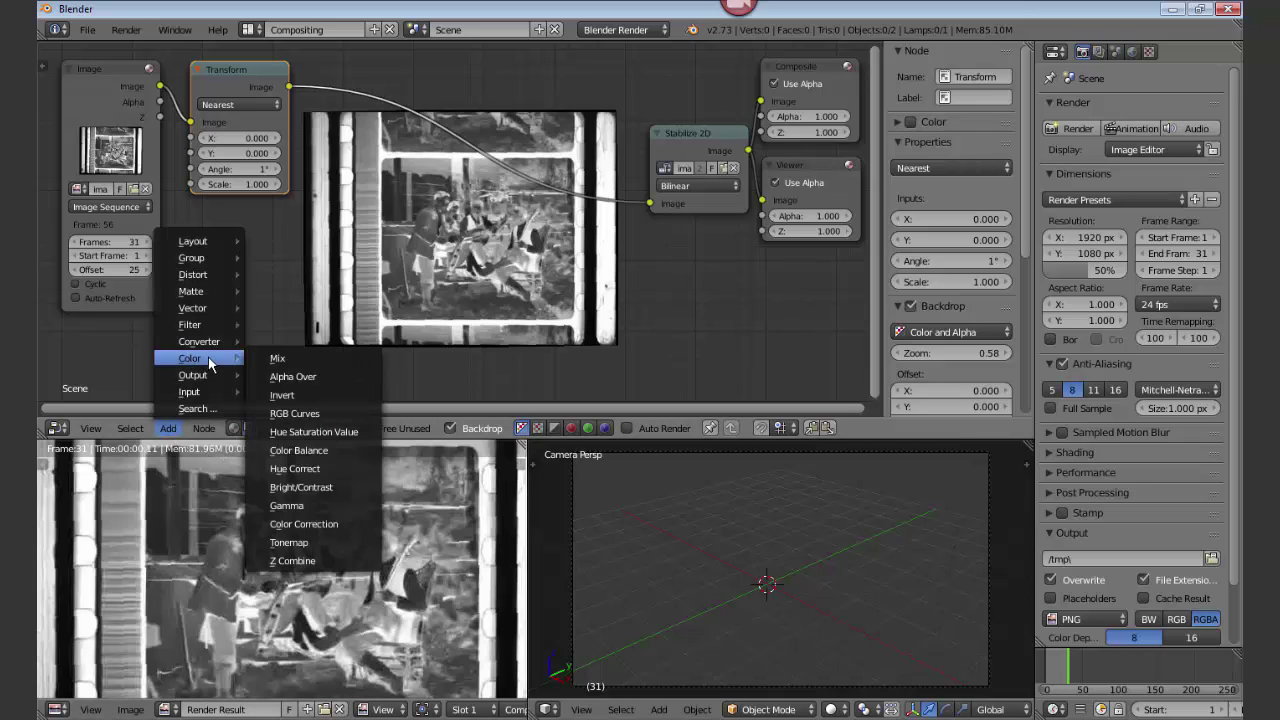
click(298, 395)
click(345, 112)
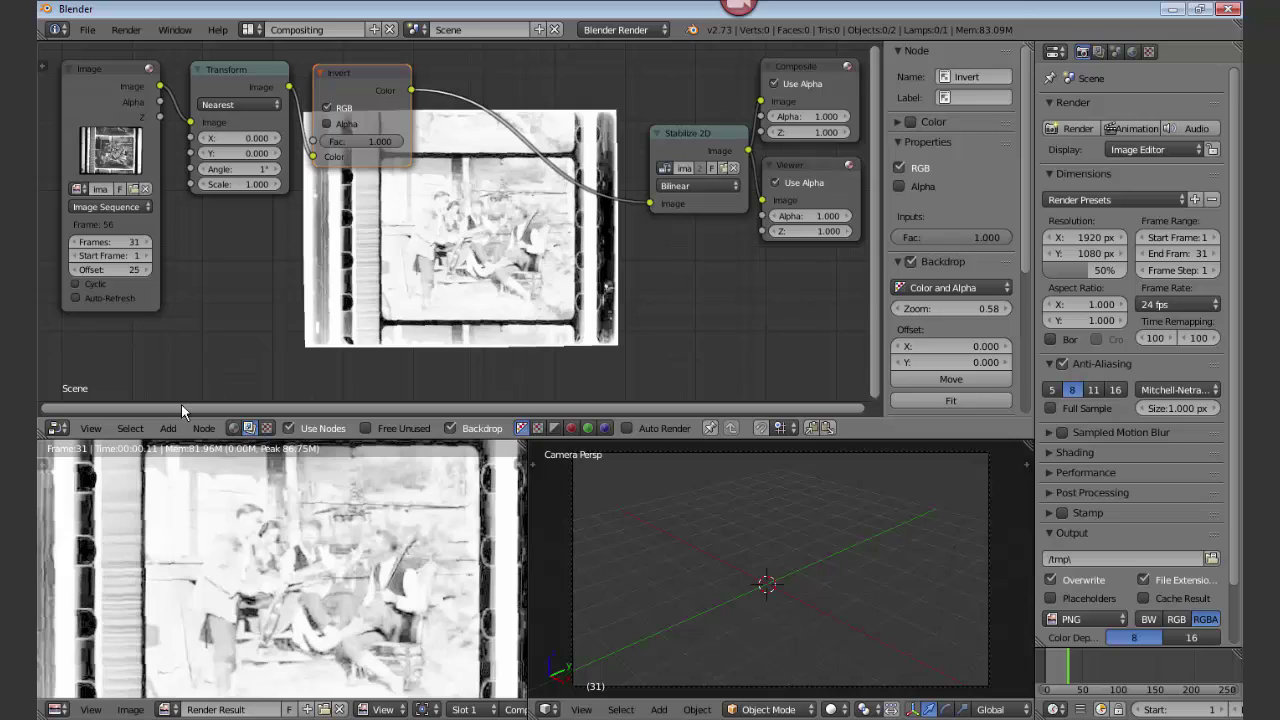
Insert a Gamma node between Invert and Stabilize 2D and set its gamma to 4.8.
click(168, 428)
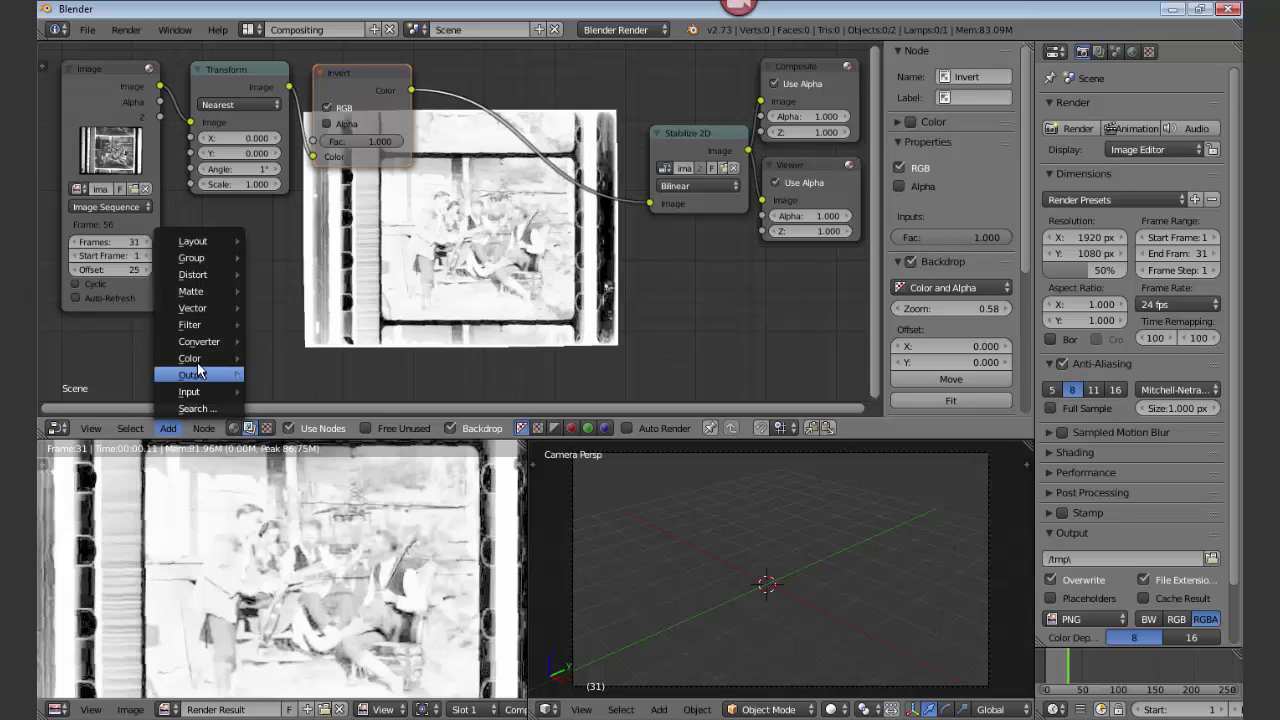
mouse_move(197, 362)
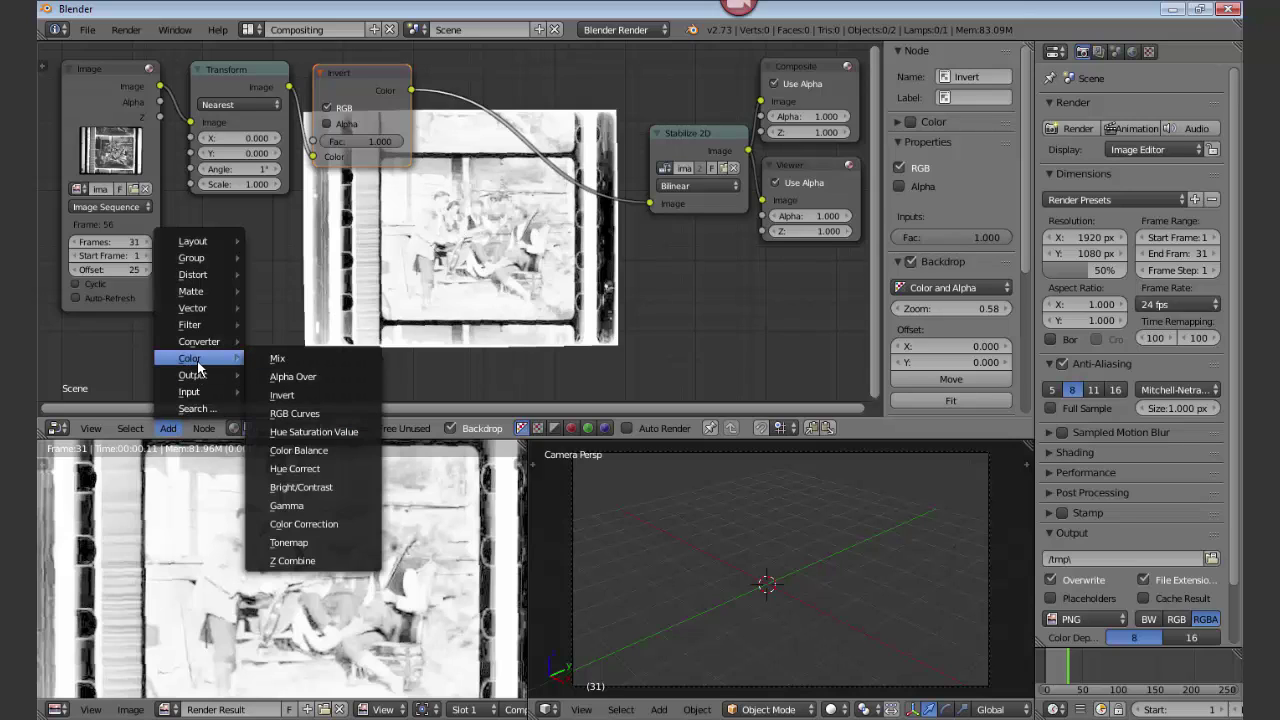
click(302, 506)
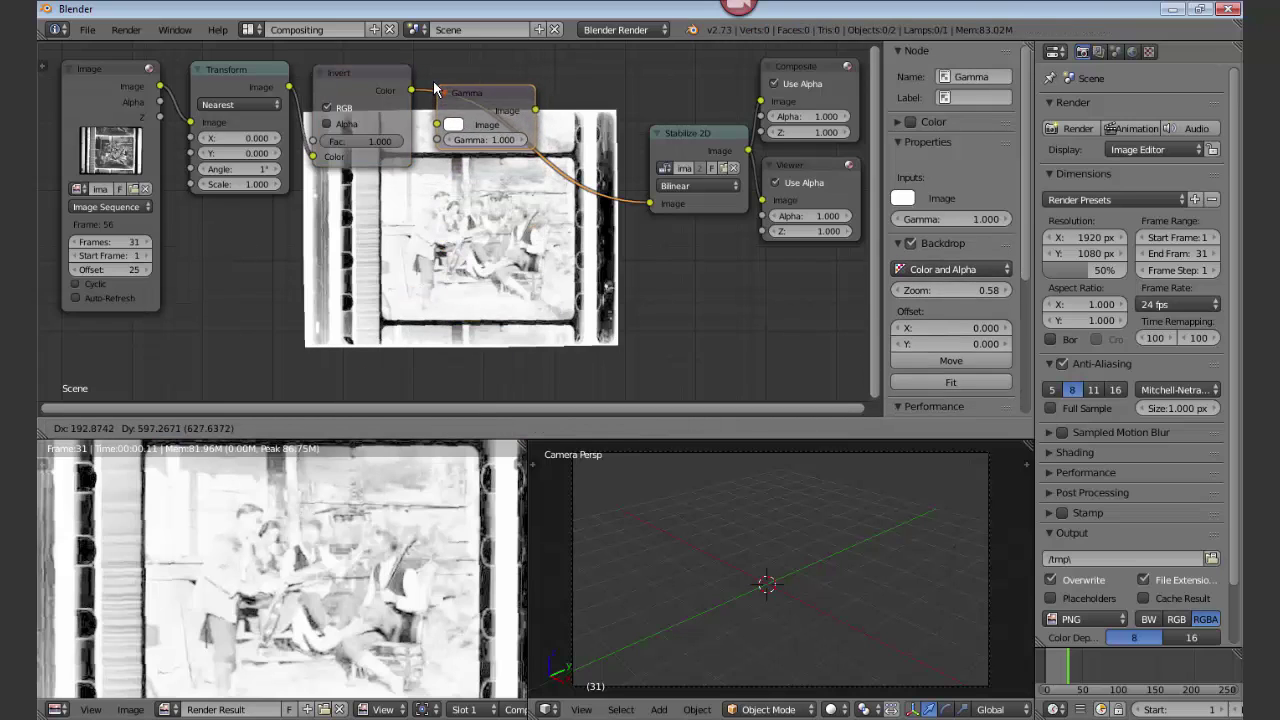
click(430, 85)
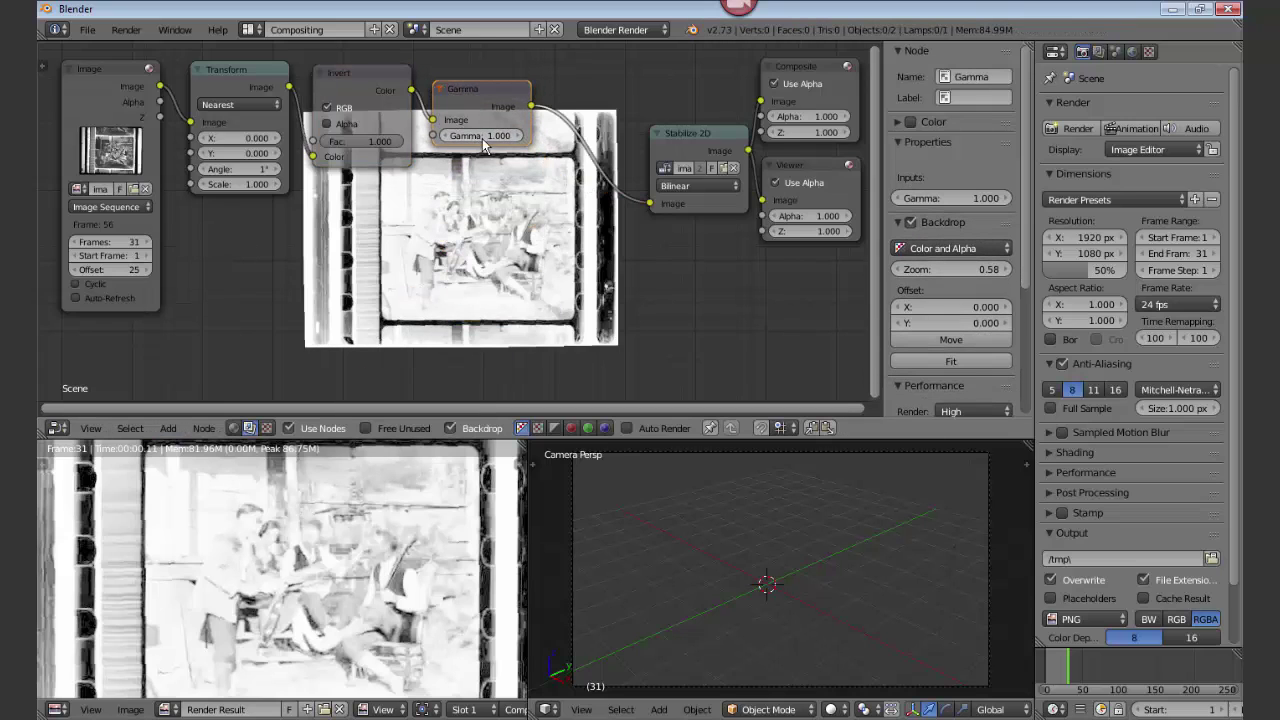
drag(480, 135, 584, 135)
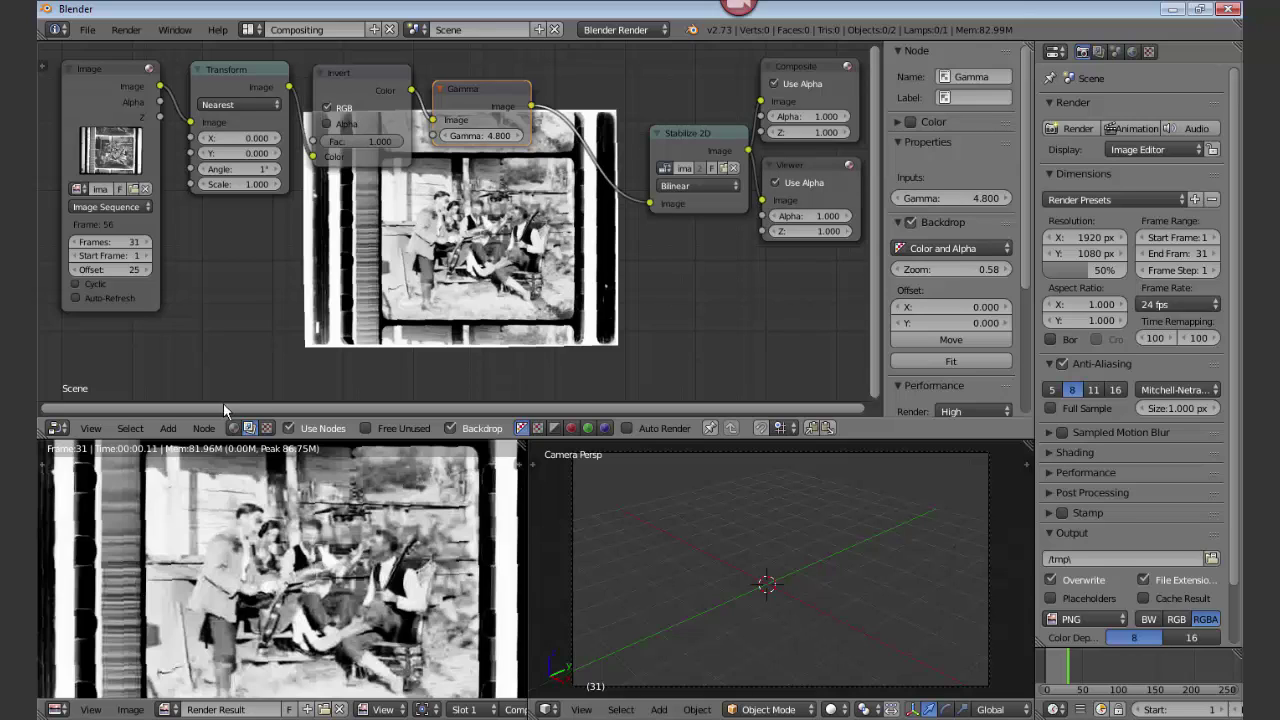
Insert a Bright/Contrast node between Gamma and Stabilize 2D, with brightness -3.5 and contrast 3.9.
click(168, 428)
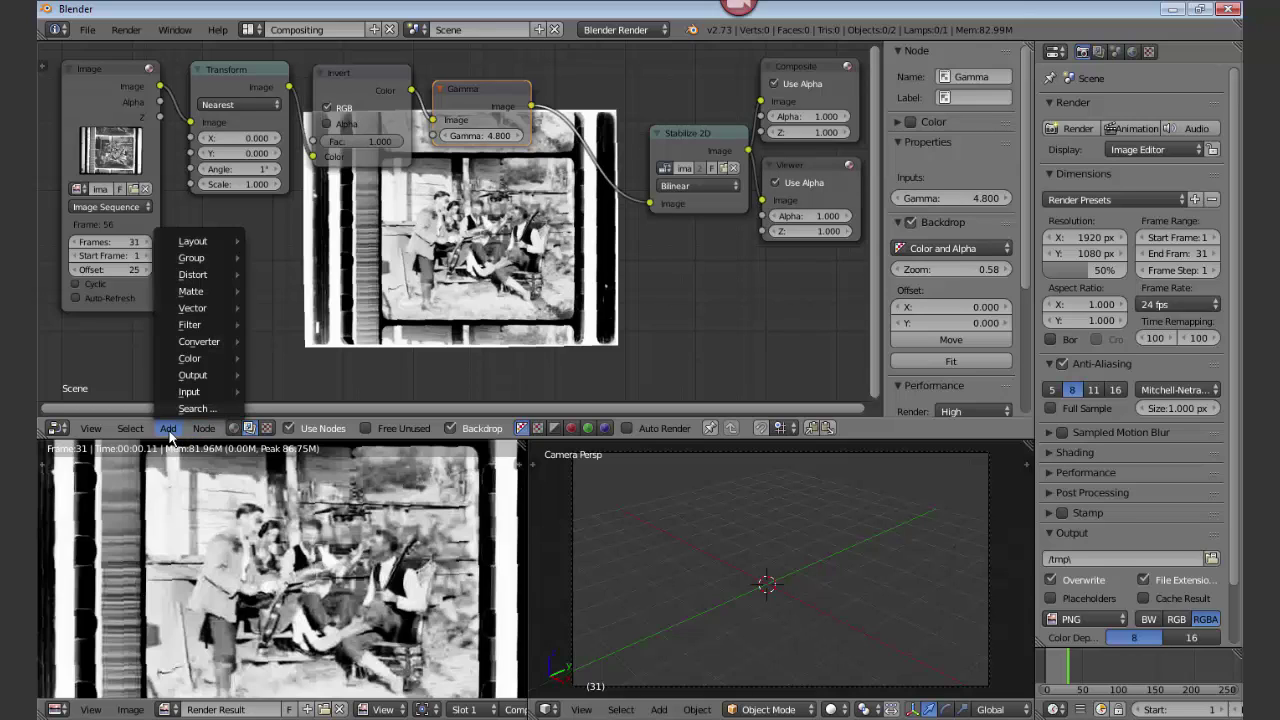
mouse_move(192, 361)
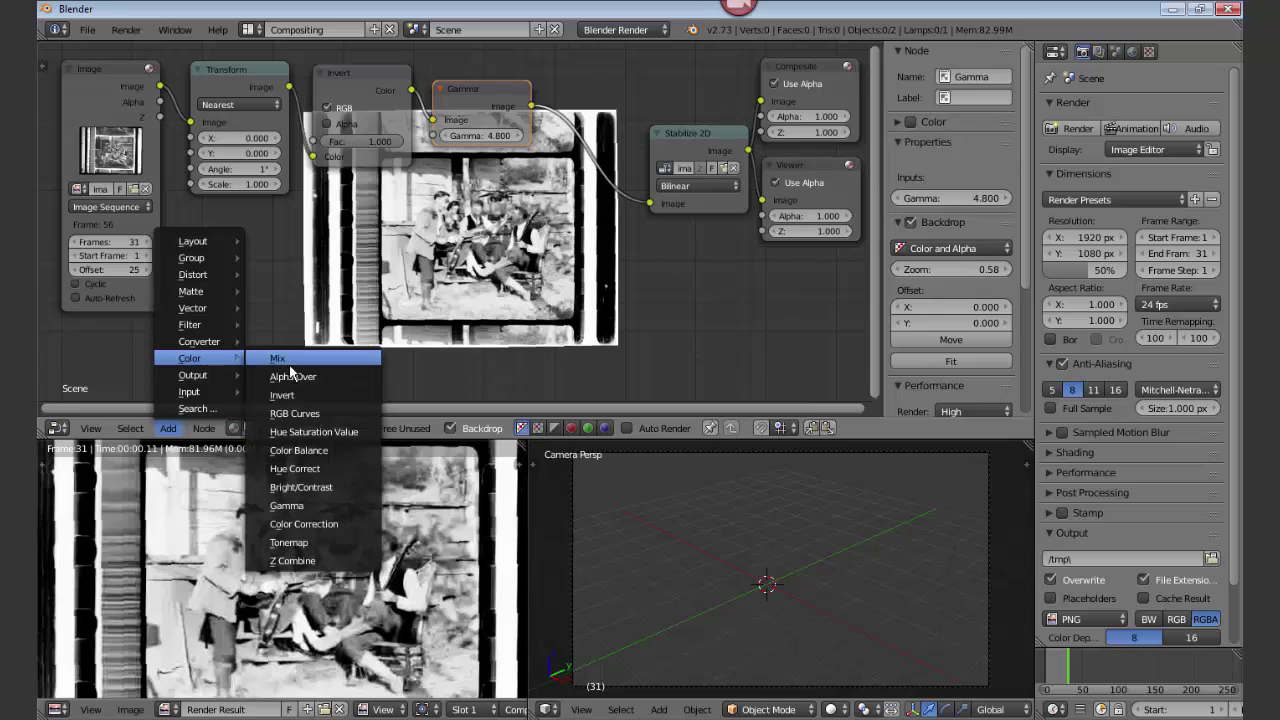
click(299, 487)
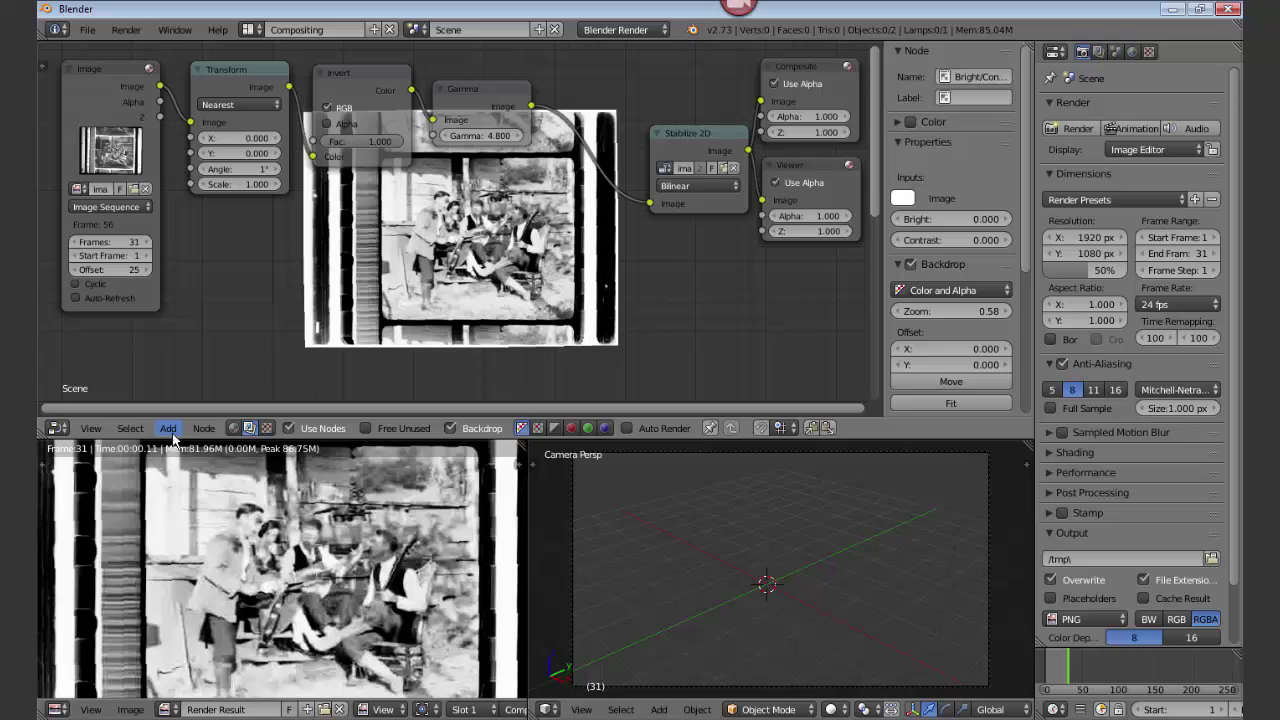
click(168, 428)
mouse_move(193, 360)
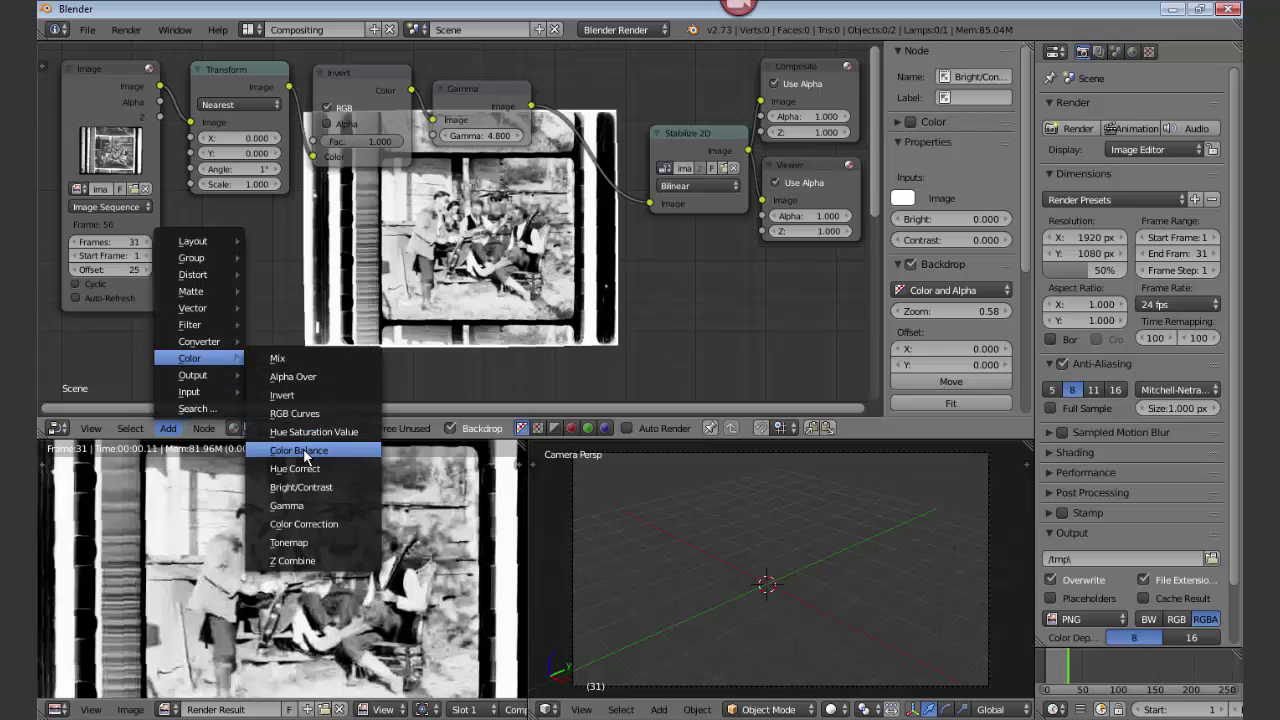
click(305, 487)
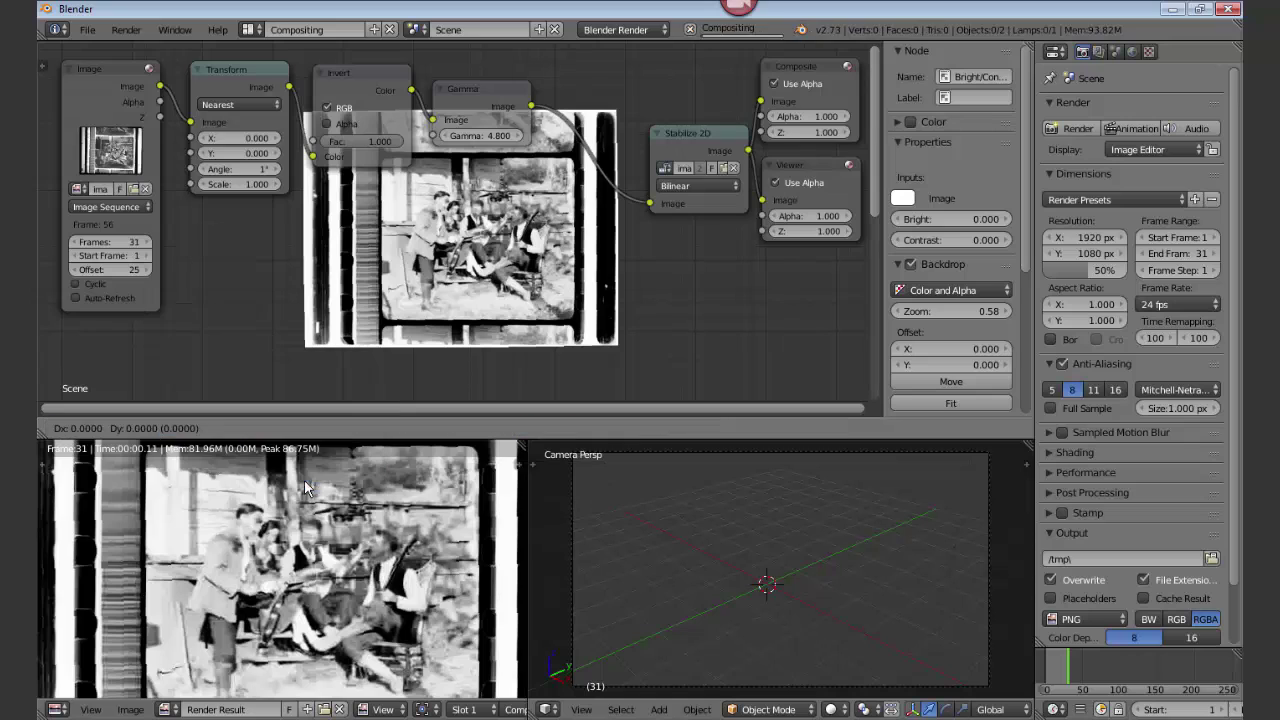
click(540, 130)
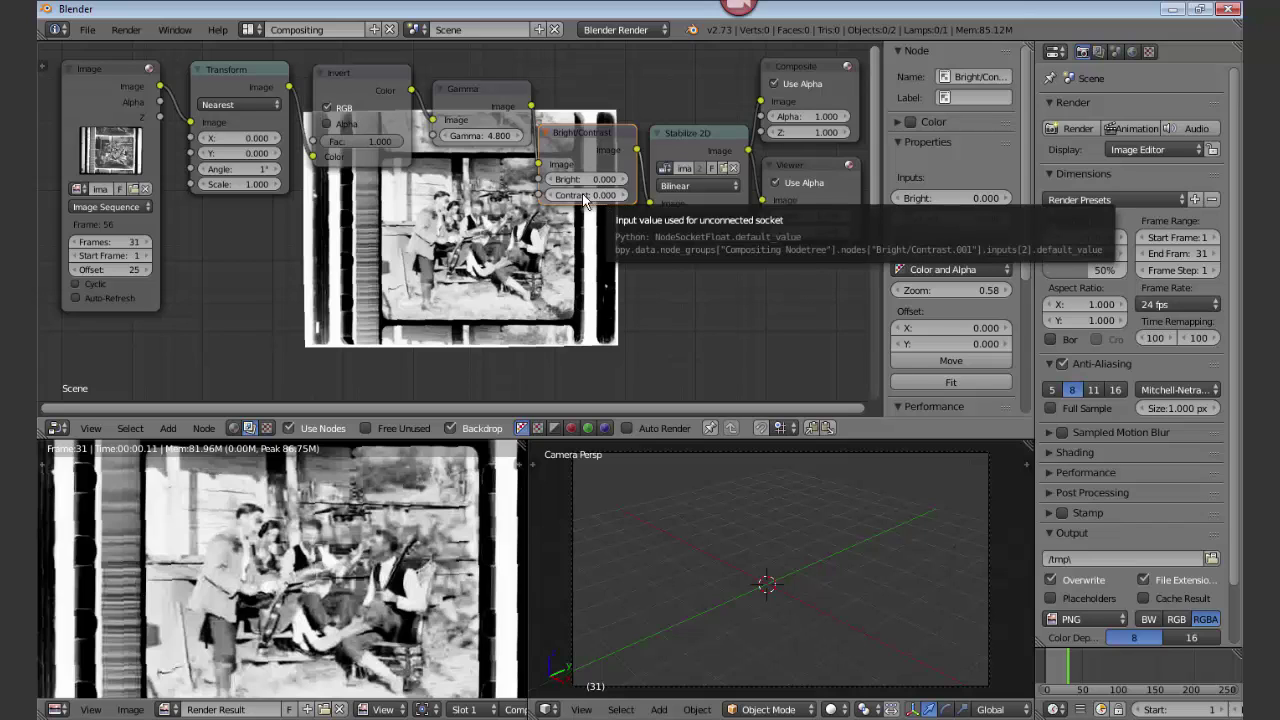
drag(585, 196, 545, 179)
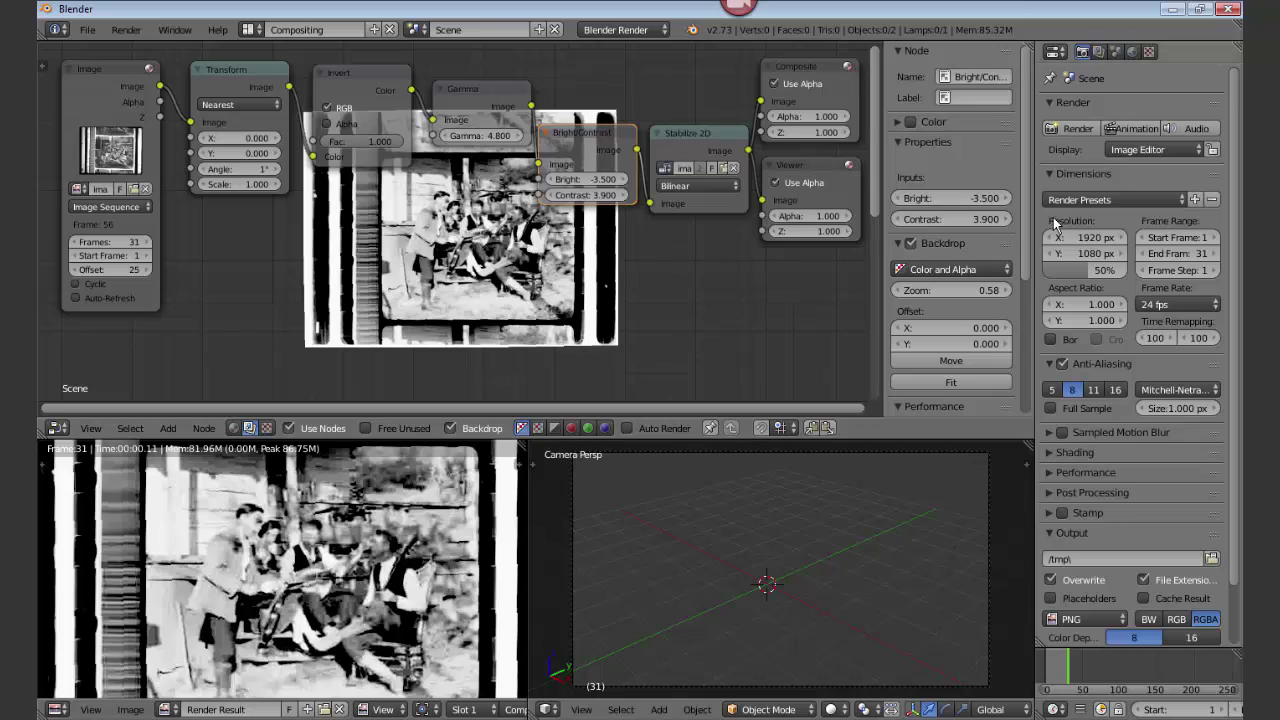
Apply the HDTV 720p render preset and render the full animation as PNG frames to the /tmp\ output folder.
click(1129, 198)
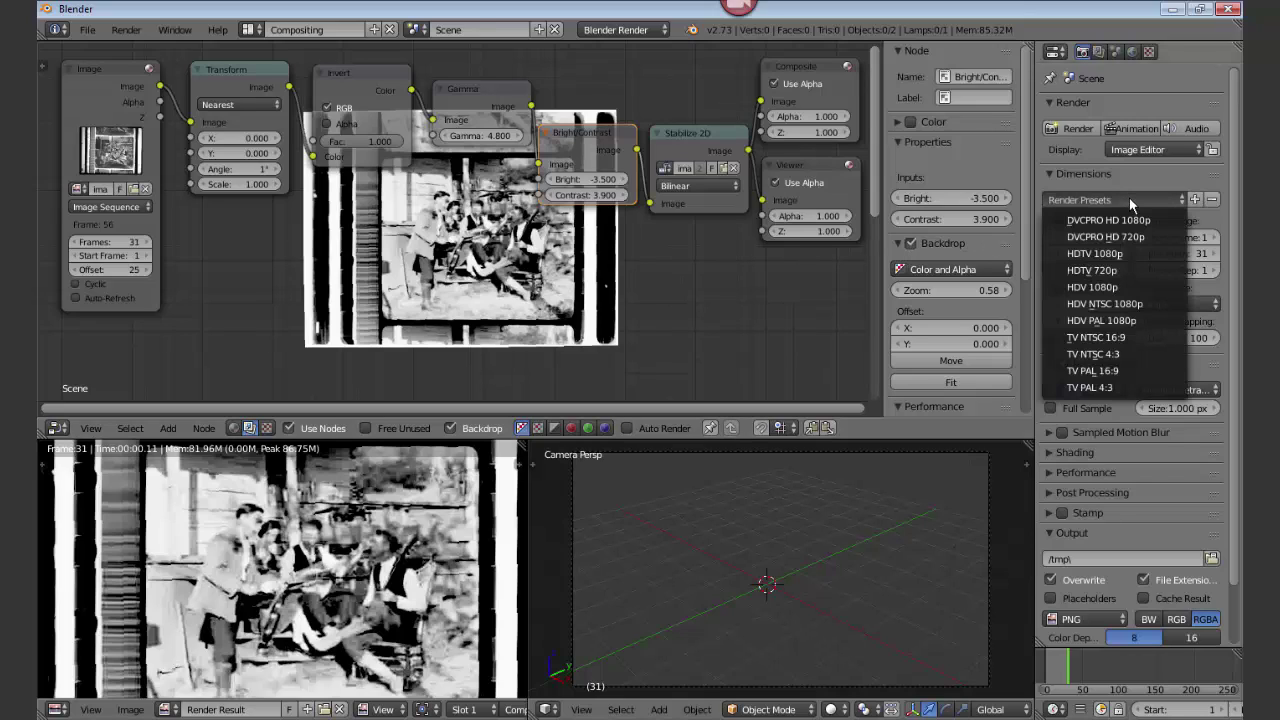
click(1127, 270)
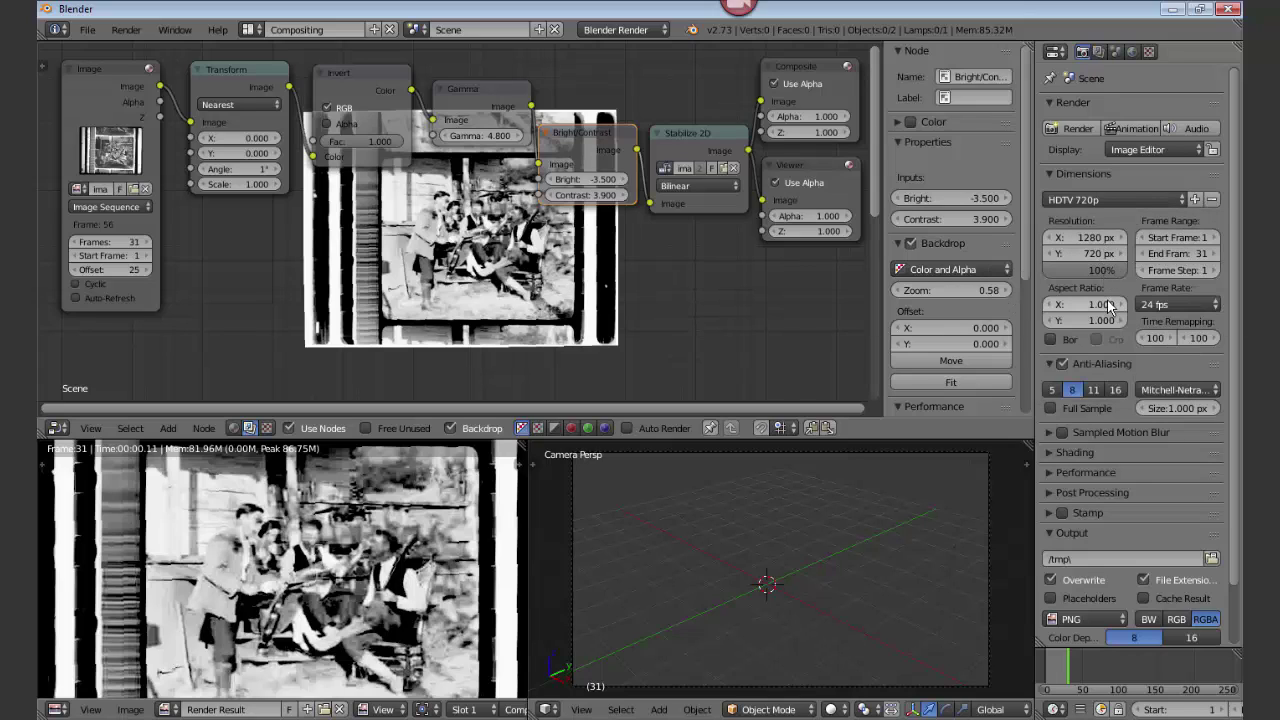
click(1120, 560)
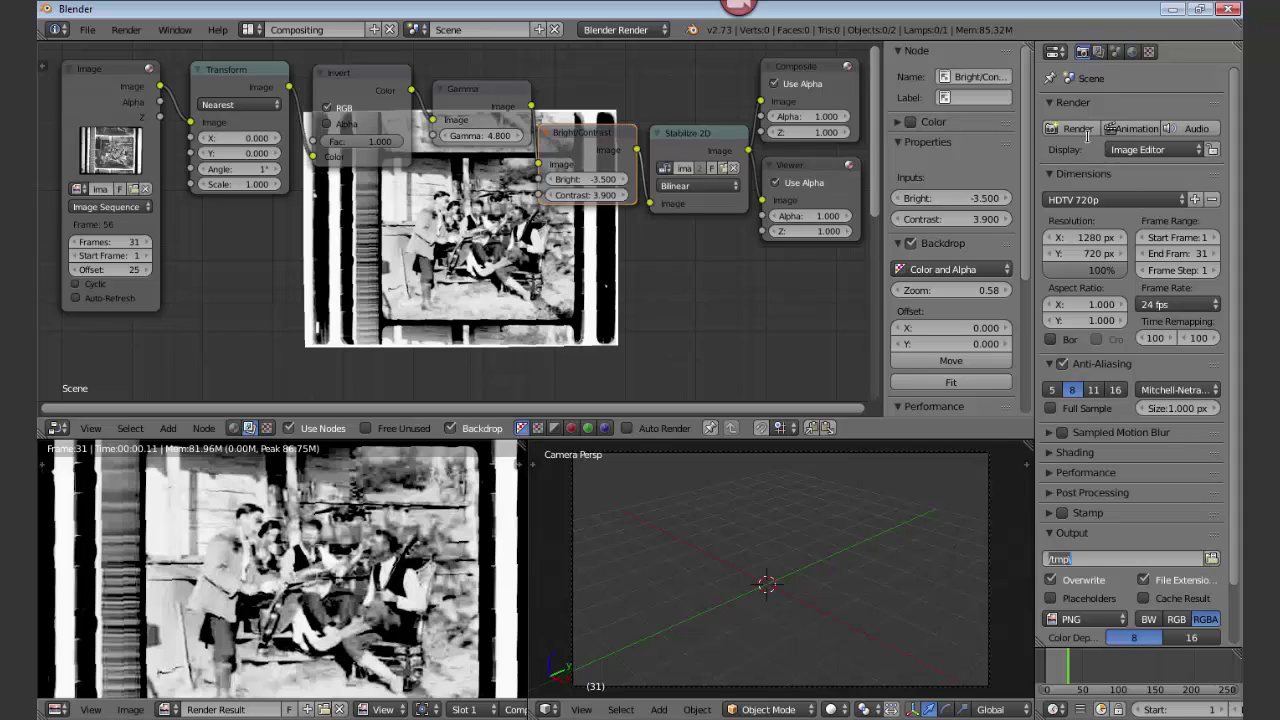
click(1133, 132)
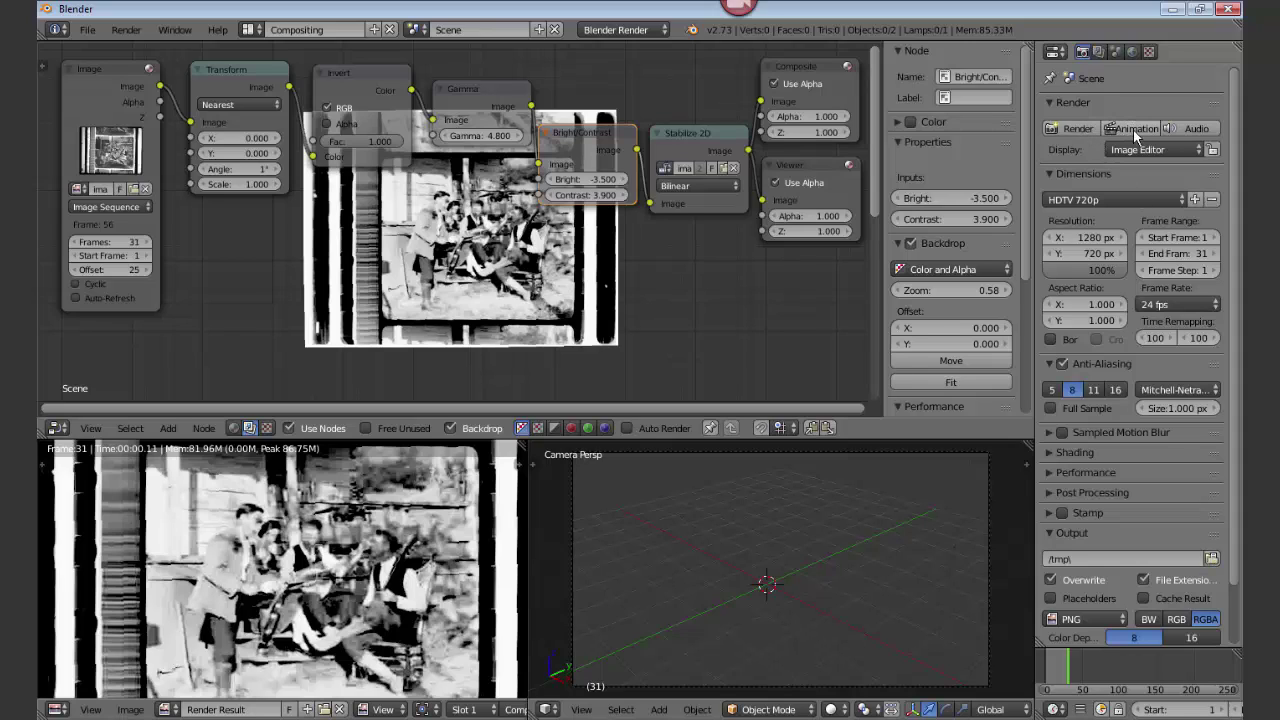
click(1134, 131)
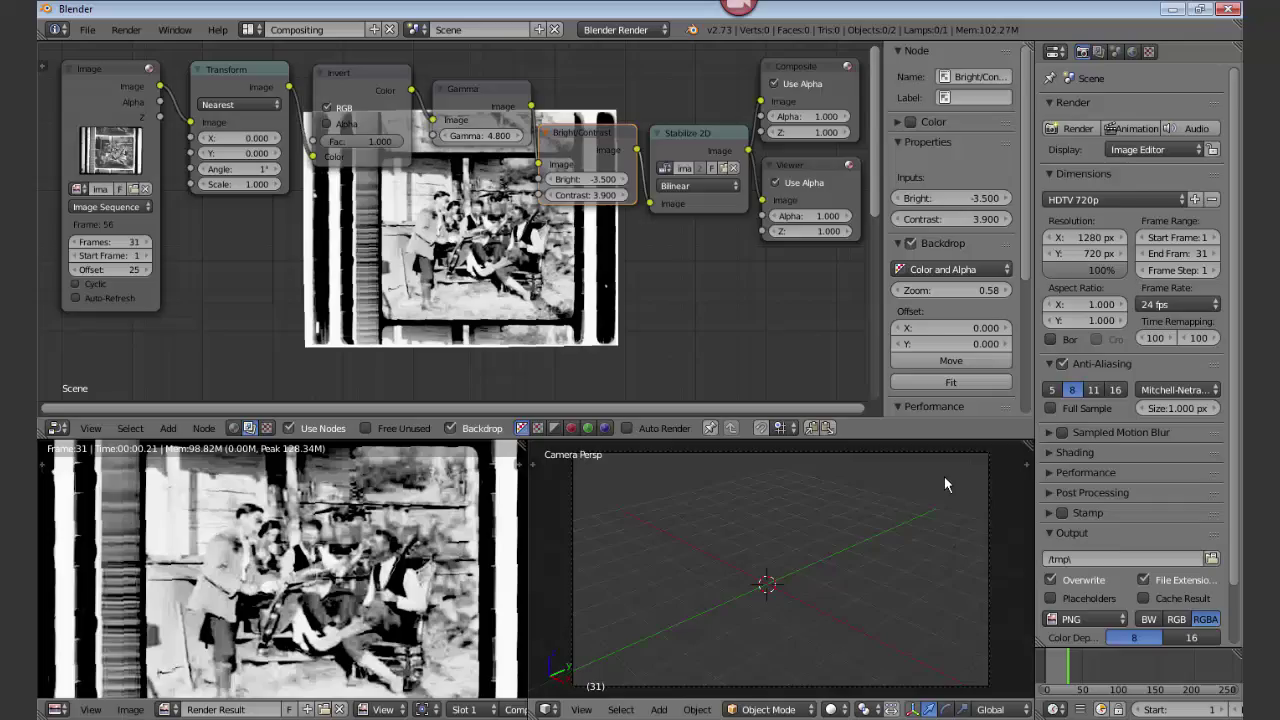
Play back the rendered animation to check the stabilization and close the player.
key(ctrl+F11)
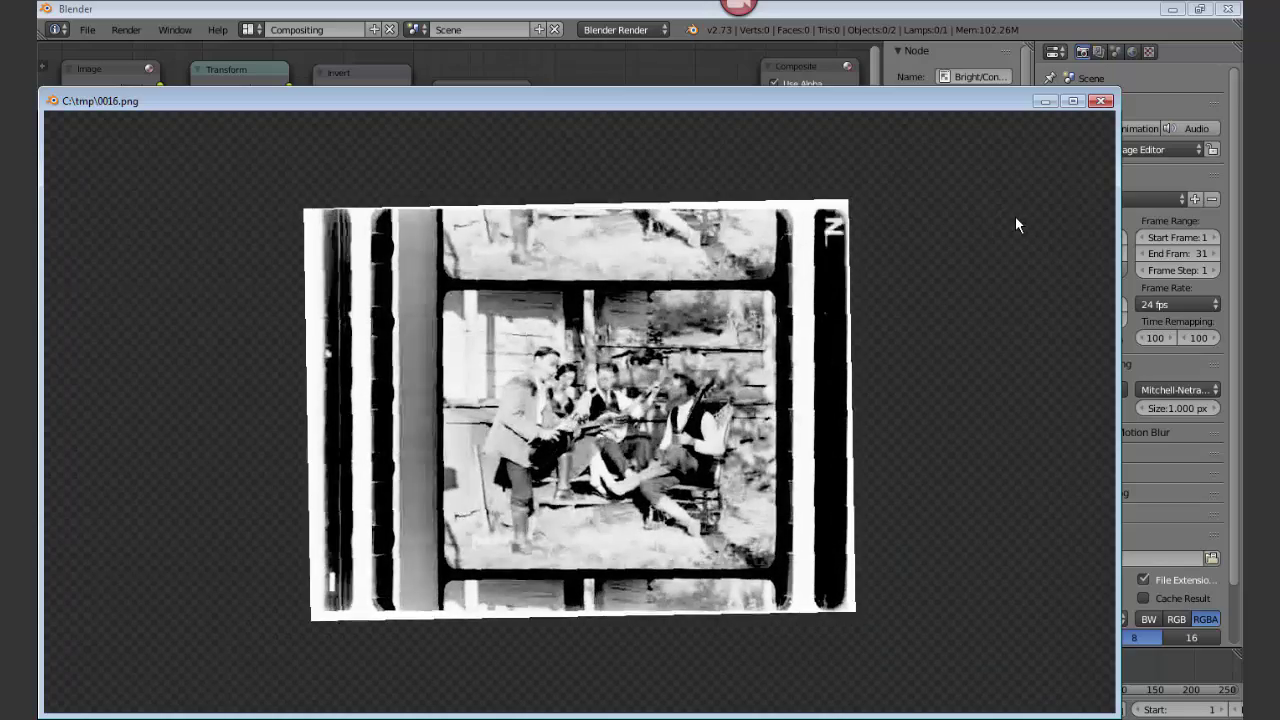
key(Escape)
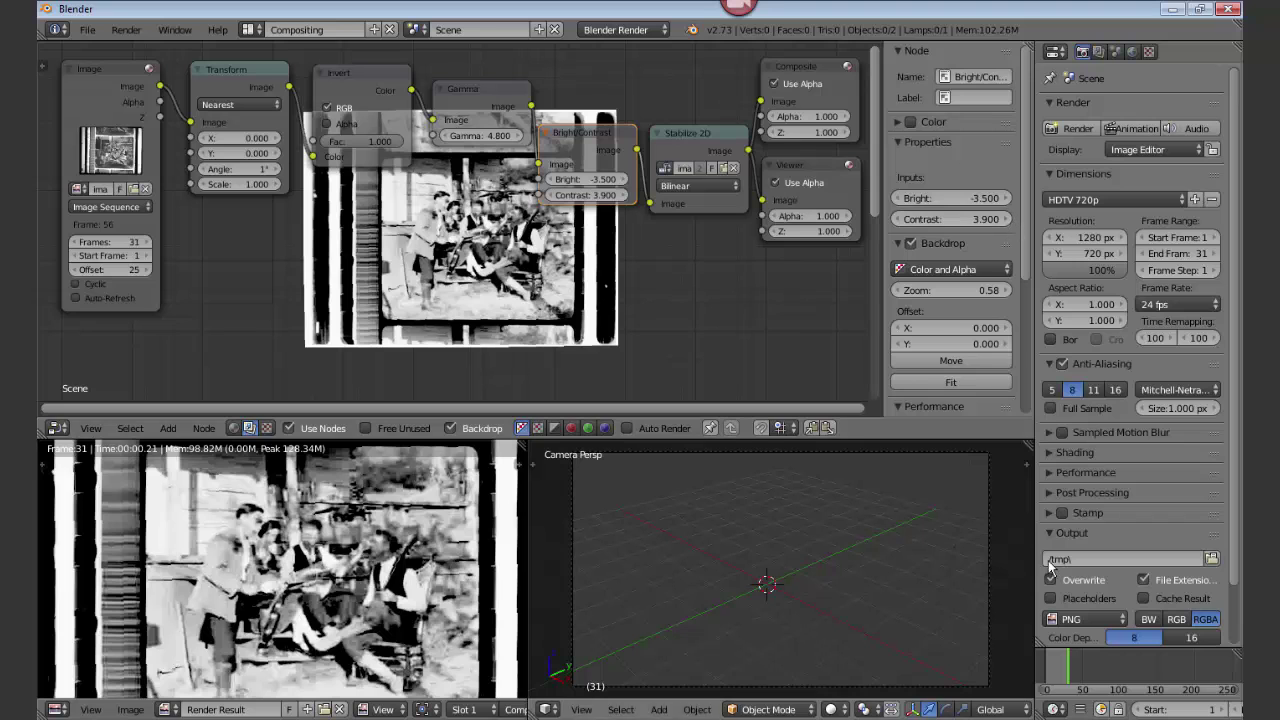